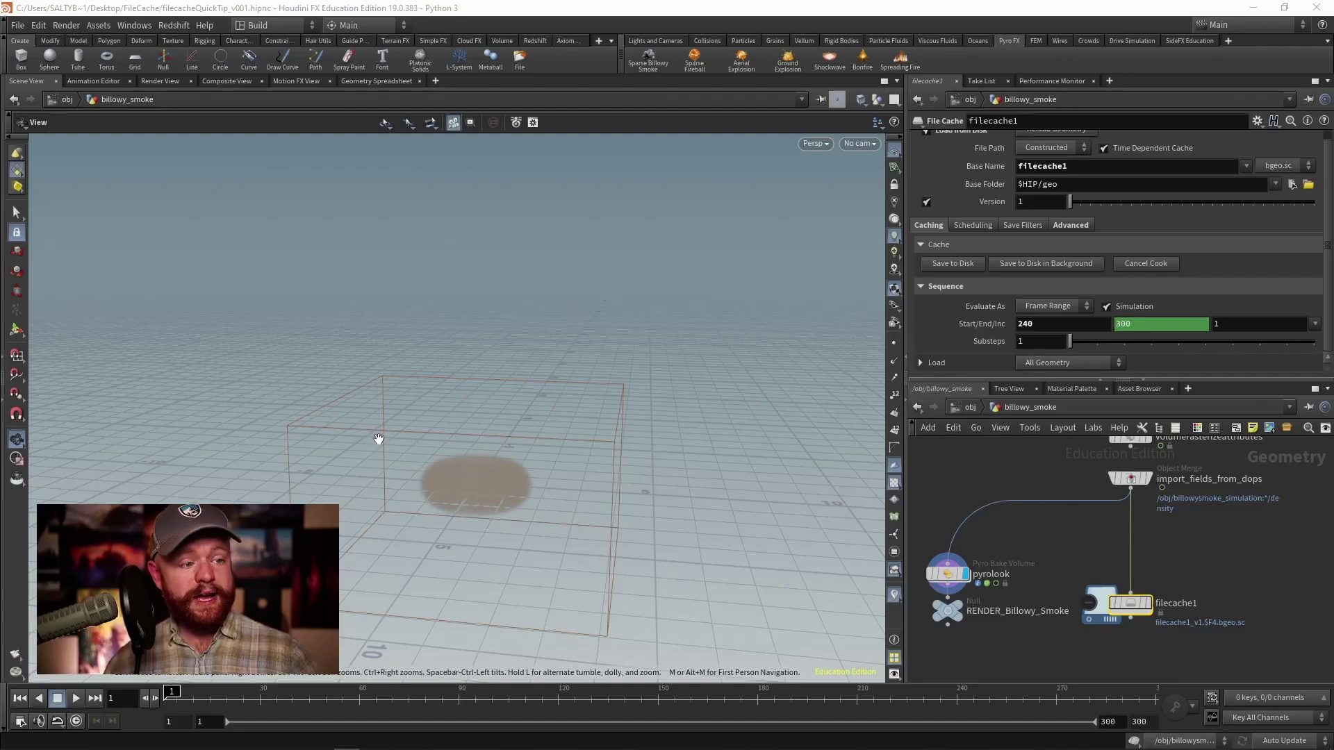
# Pan the smoke network past volumerasterizeattributes until the filecache1 node is in close view.
pyautogui.moveTo(1054, 565); pyautogui.dragTo(1010, 586, button='middle')
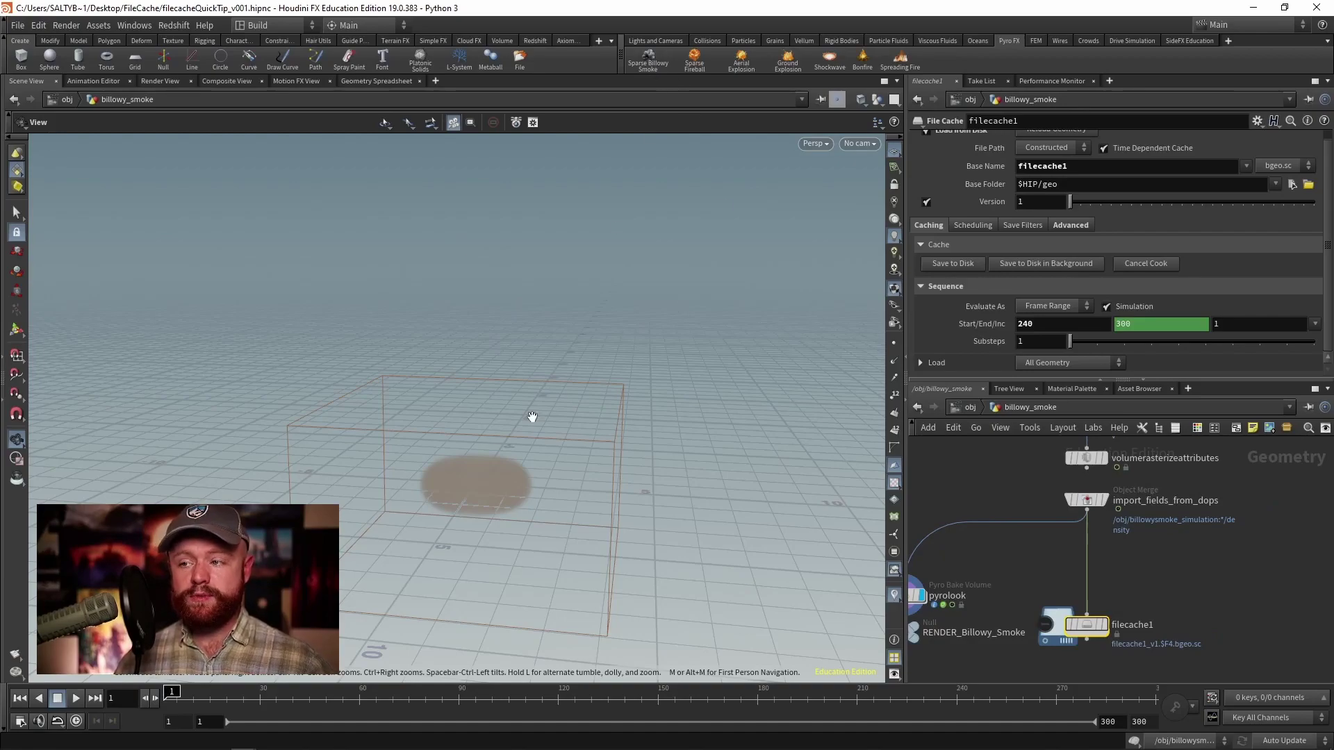
pyautogui.moveTo(1038, 594); pyautogui.dragTo(967, 553, button='middle')
# Rename filecache1 to Geo_Cache, then search Windows for 'comm' to find Command Line Tools 19.0.383.
pyautogui.scroll(3, 976, 589)
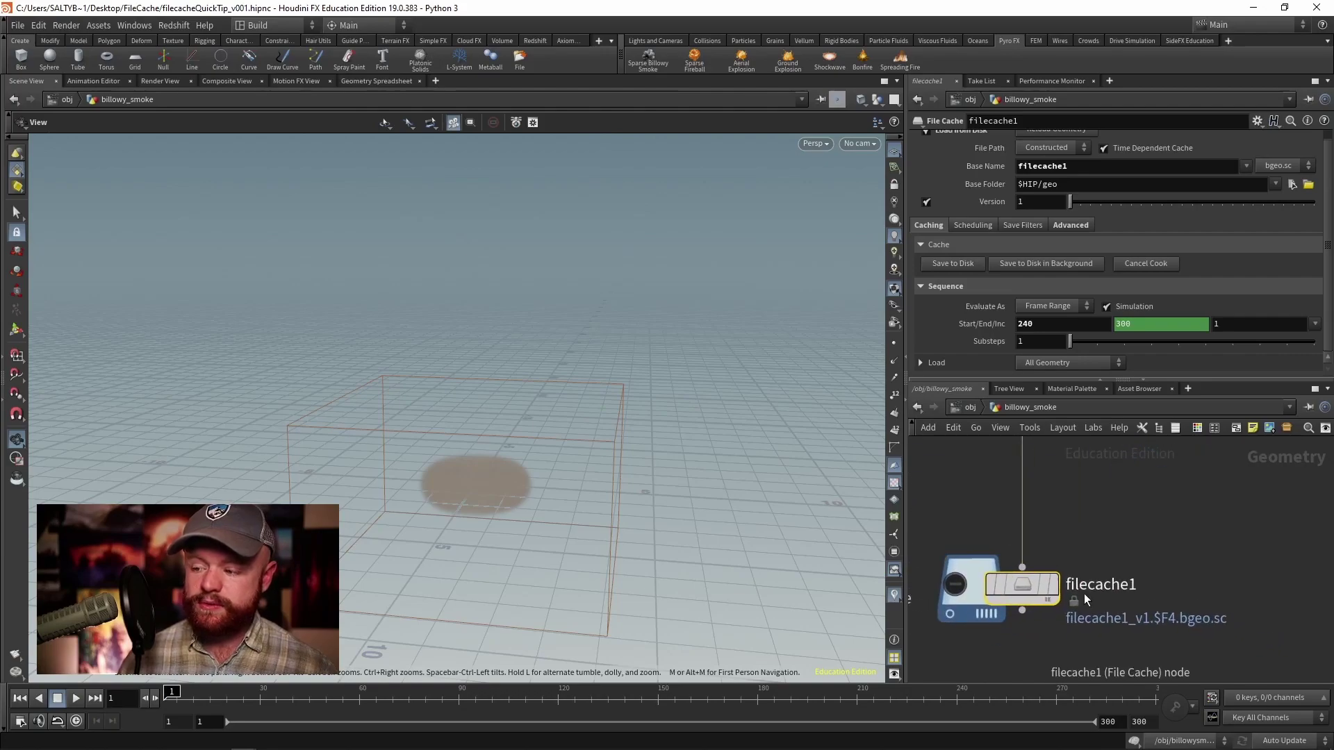
pyautogui.press('F2')
pyautogui.press('BackSpace')
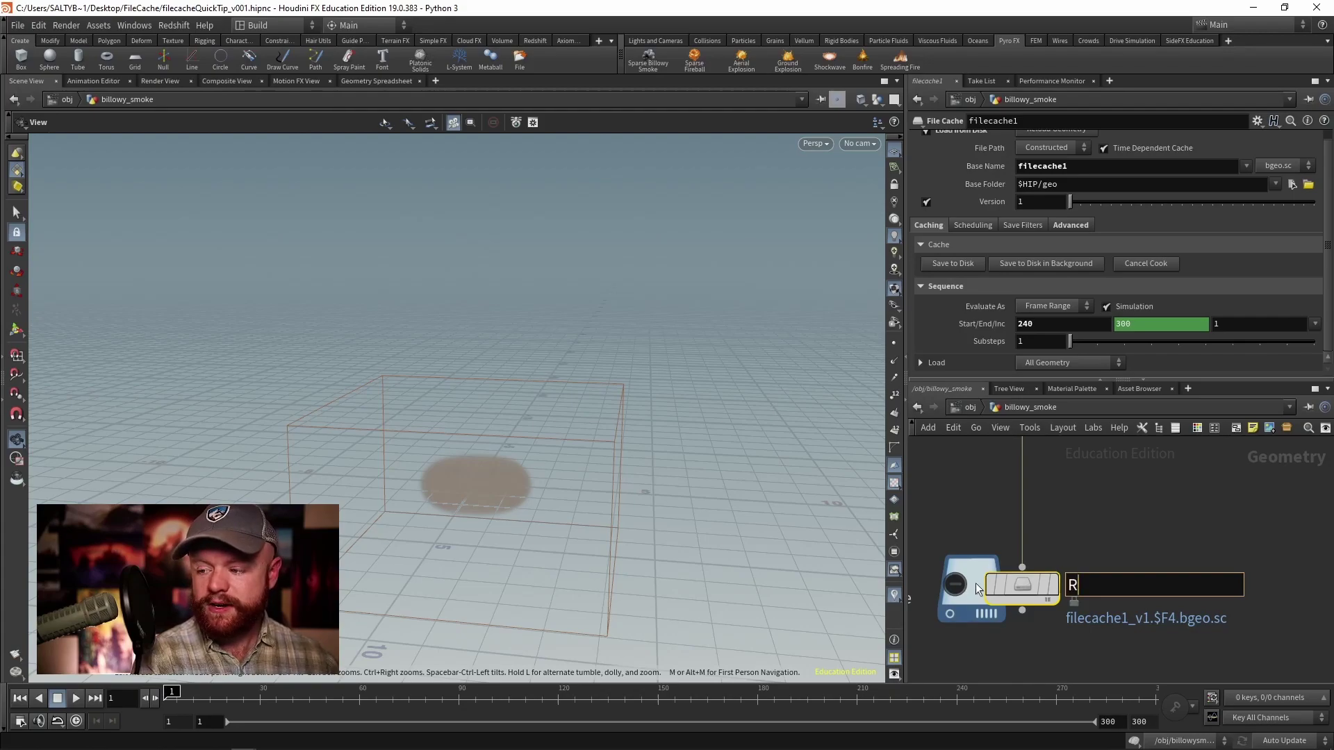
pyautogui.write('Geo_Cache')
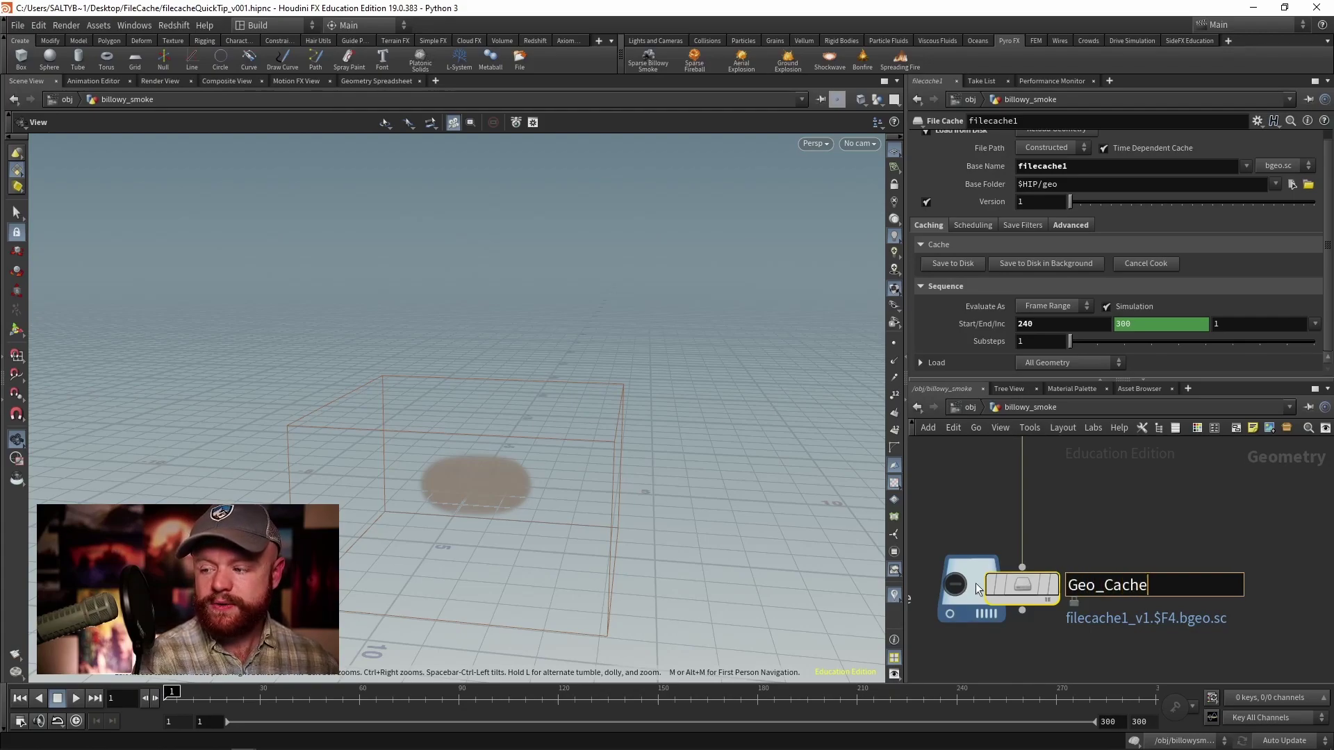
pyautogui.press('Return')
pyautogui.press('super')
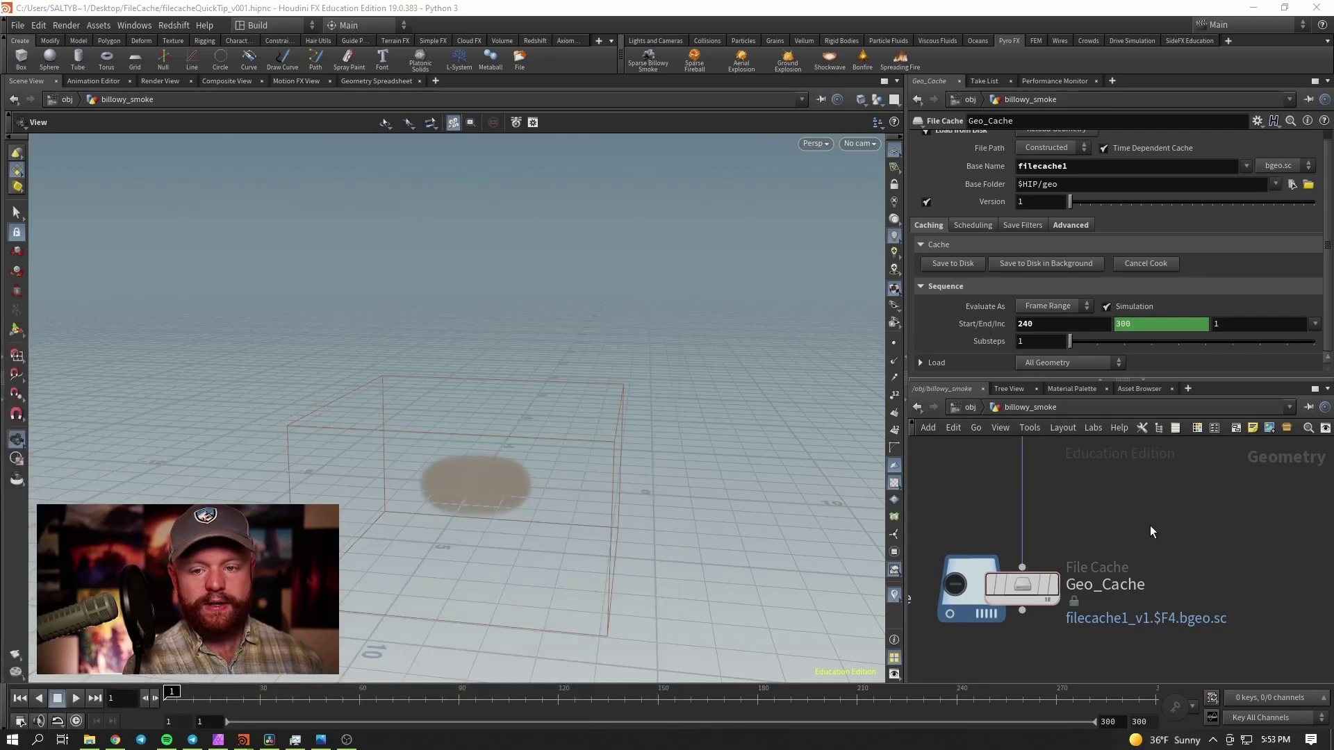
pyautogui.write('comm')
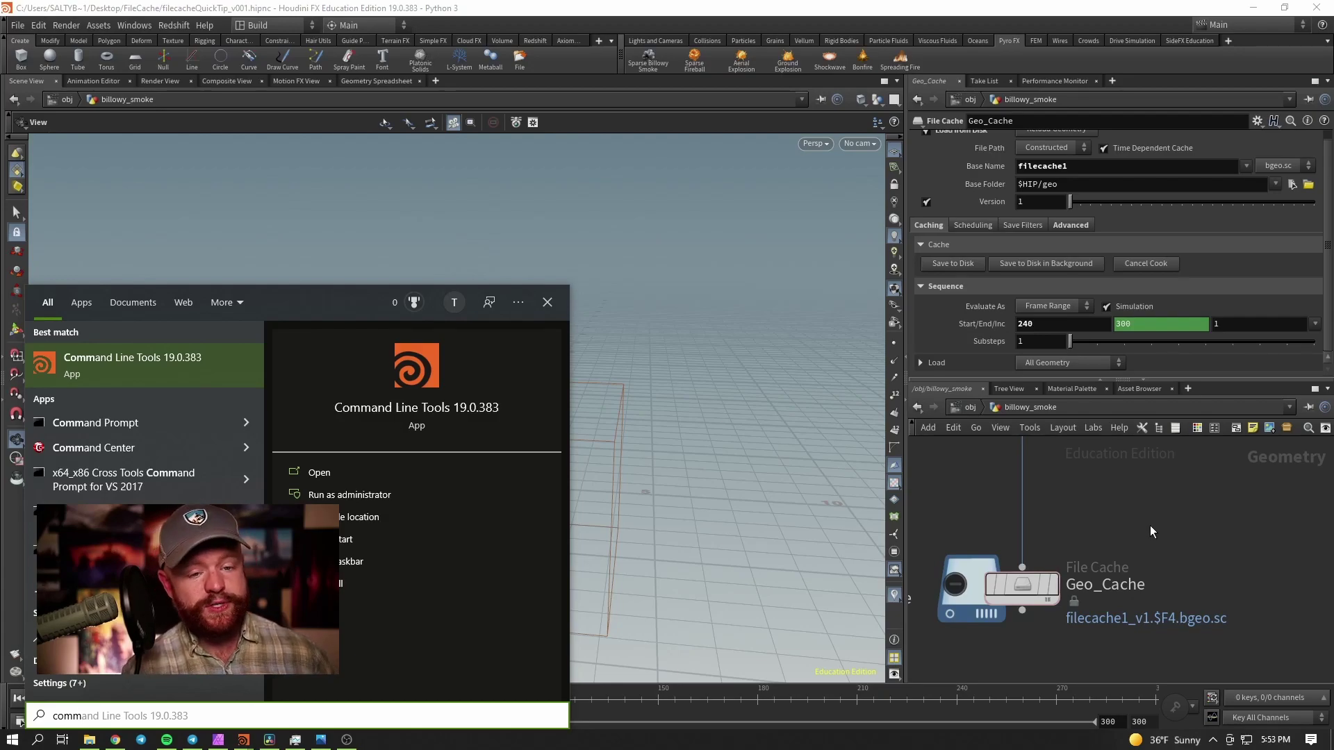
# Launch the Command Line Tools prompt and save the Houdini scene as filecacheQuickTip_v001.hipnc.
pyautogui.press('Return')
pyautogui.click(296, 195)
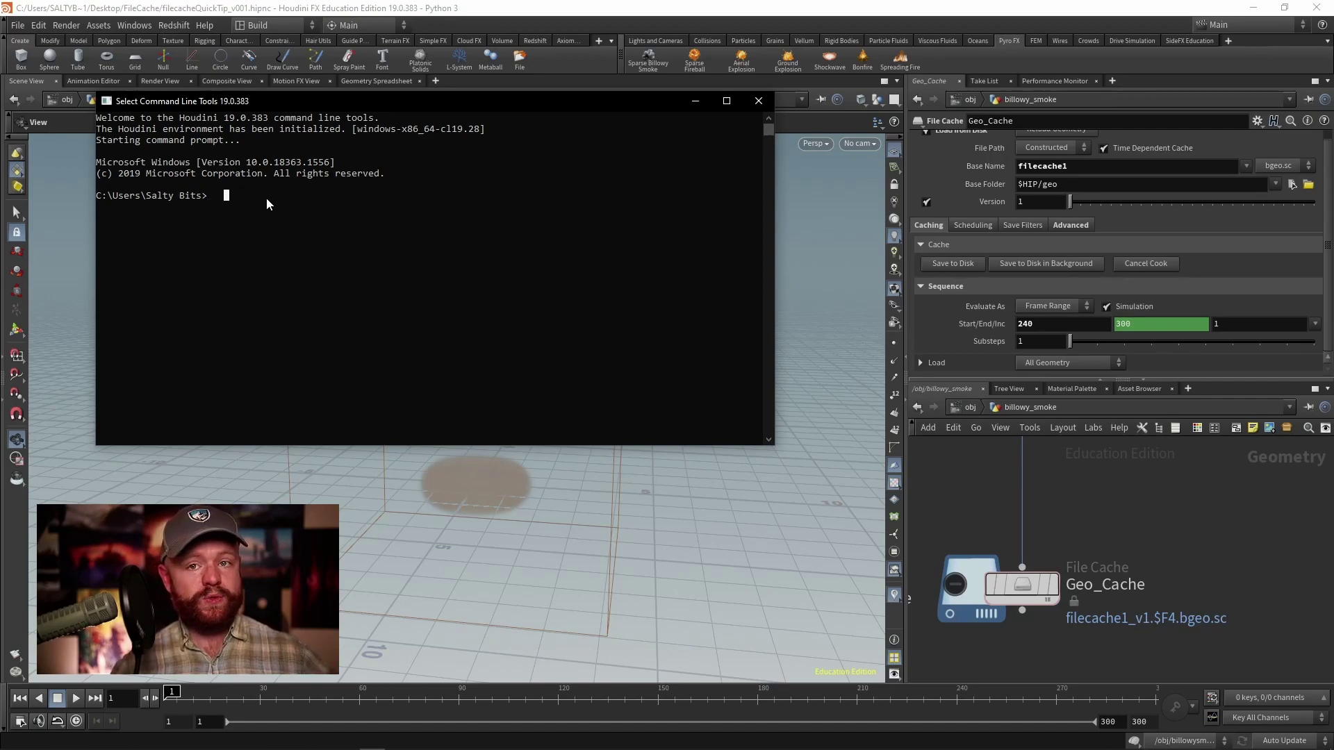
pyautogui.click(339, 89)
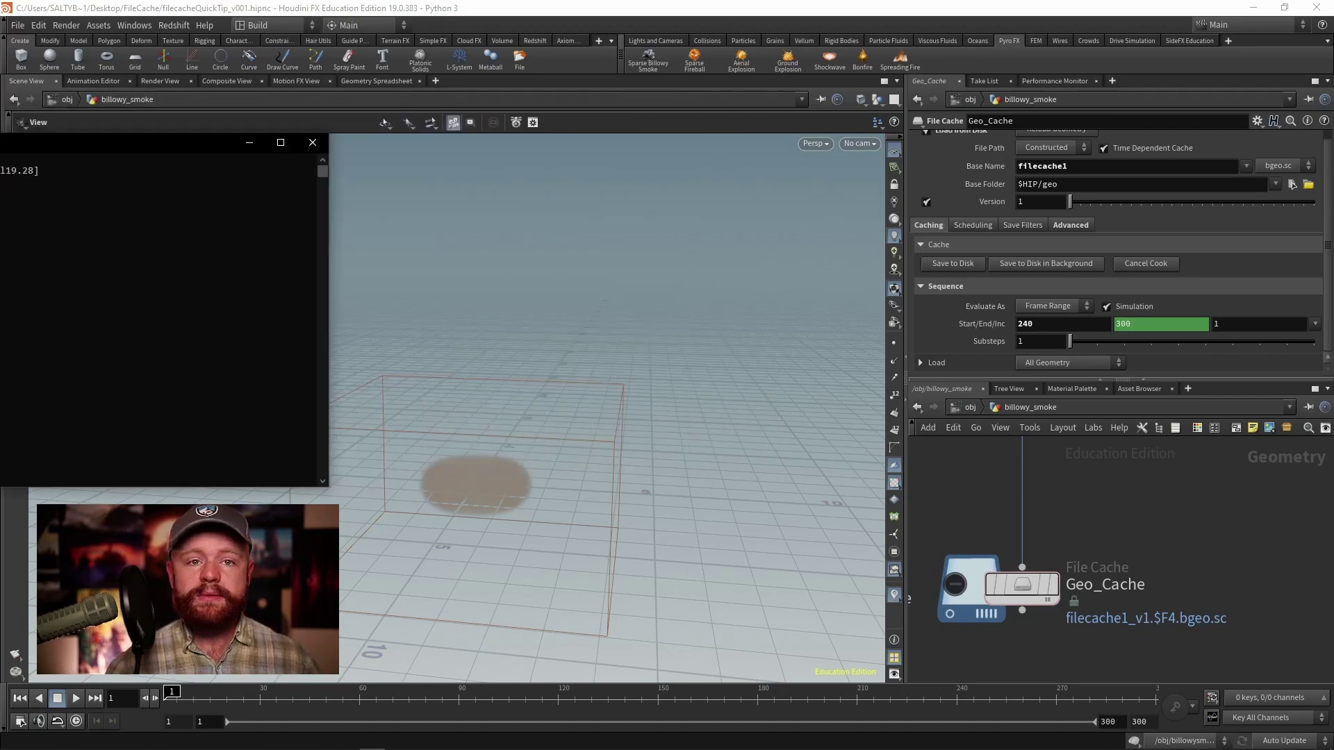
pyautogui.click(19, 25)
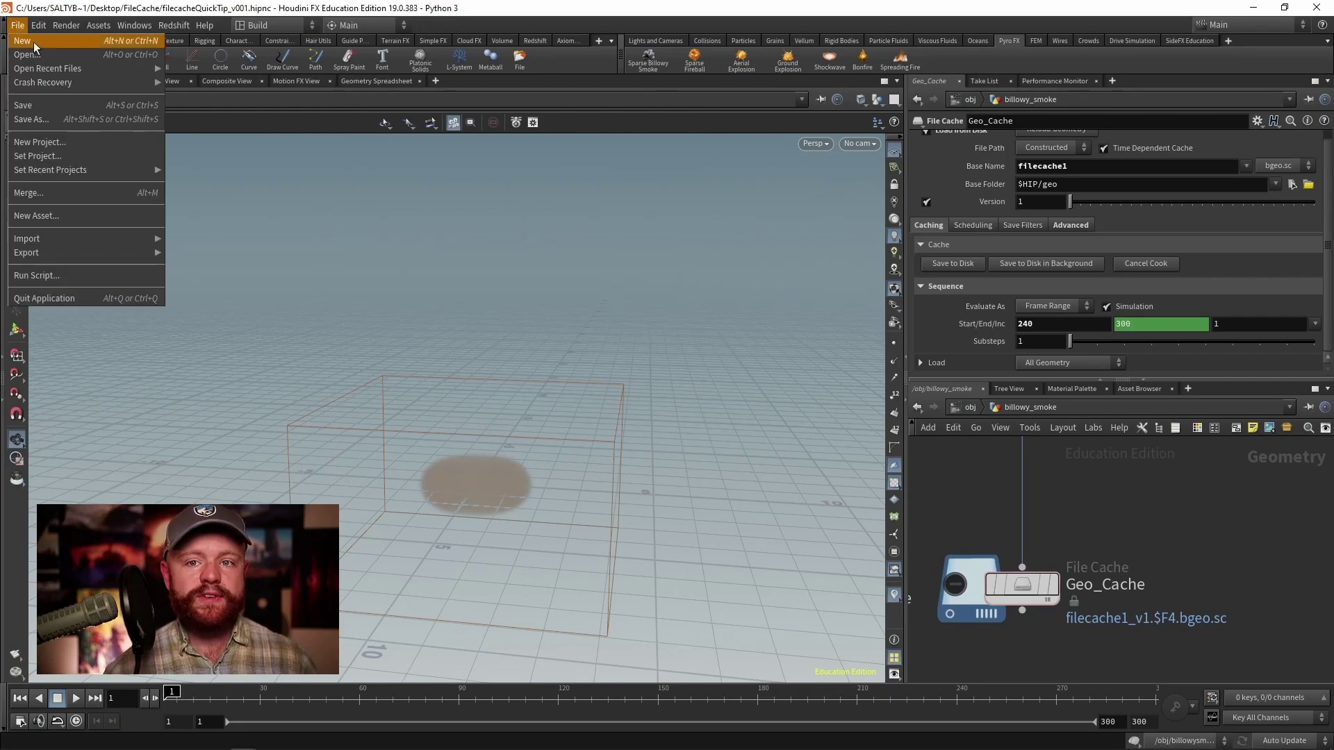
pyautogui.click(55, 108)
pyautogui.hotkey('alt', 'Tab')
pyautogui.moveTo(348, 122); pyautogui.dragTo(359, 124)
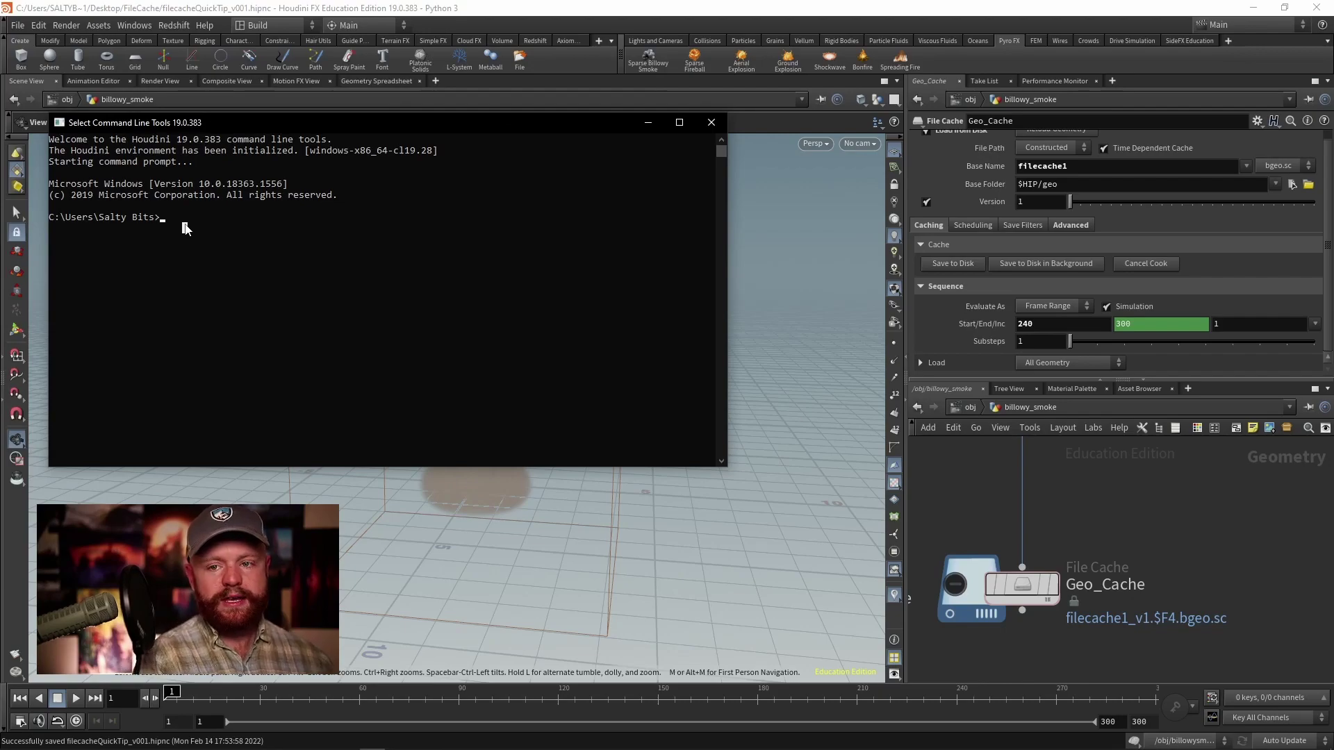
# Change the console directory to the Desktop FileCache folder using the path copied from Explorer.
pyautogui.write('cd')
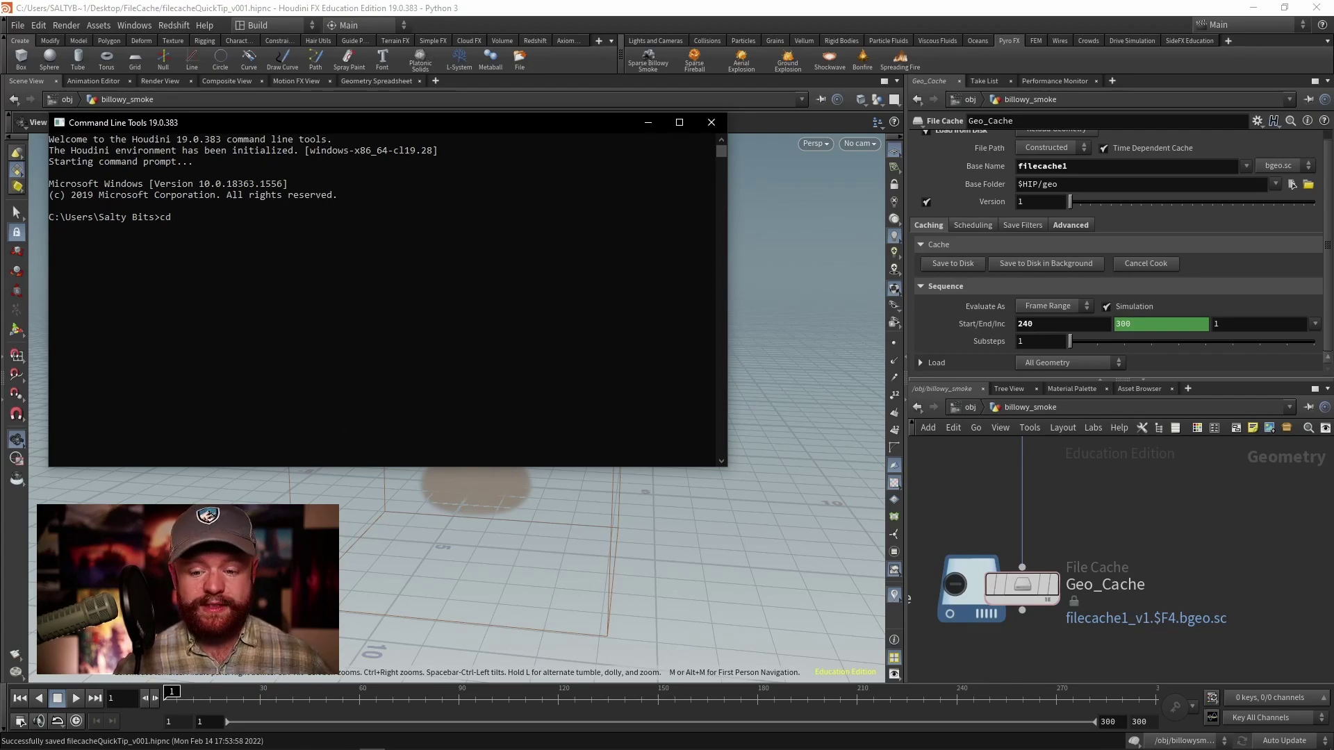
pyautogui.press('super')
pyautogui.press('super+e')
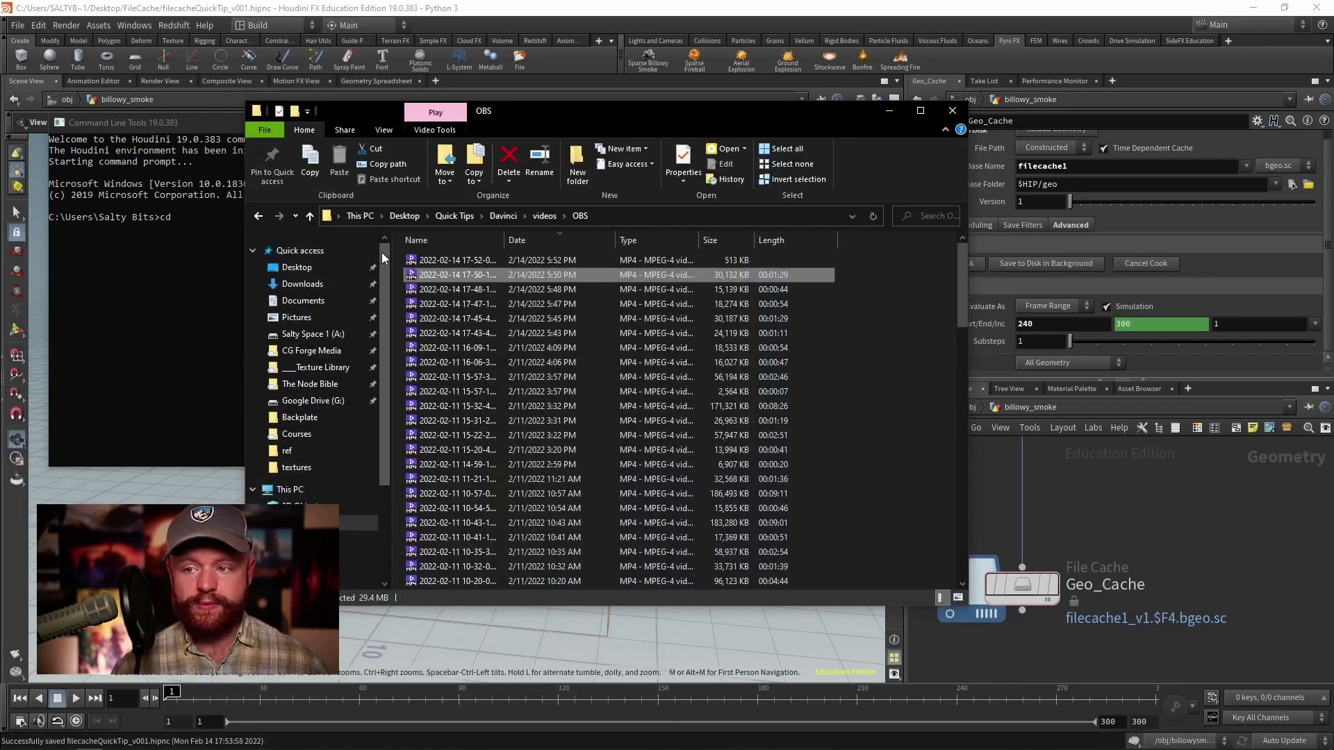
pyautogui.hotkey('alt', 'd')
pyautogui.write('C:\\Users\\Salty Bits\\Desktop\\FileCache')
pyautogui.press('Return')
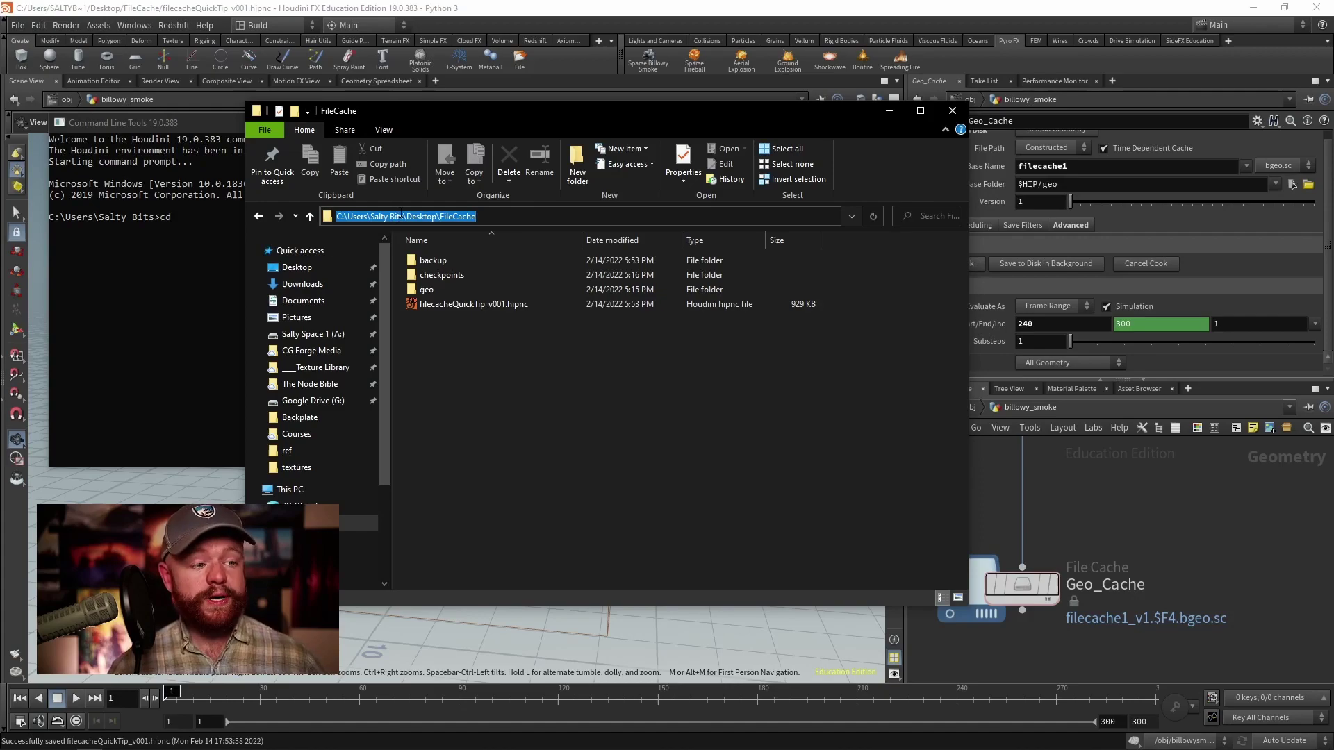
pyautogui.click(211, 216)
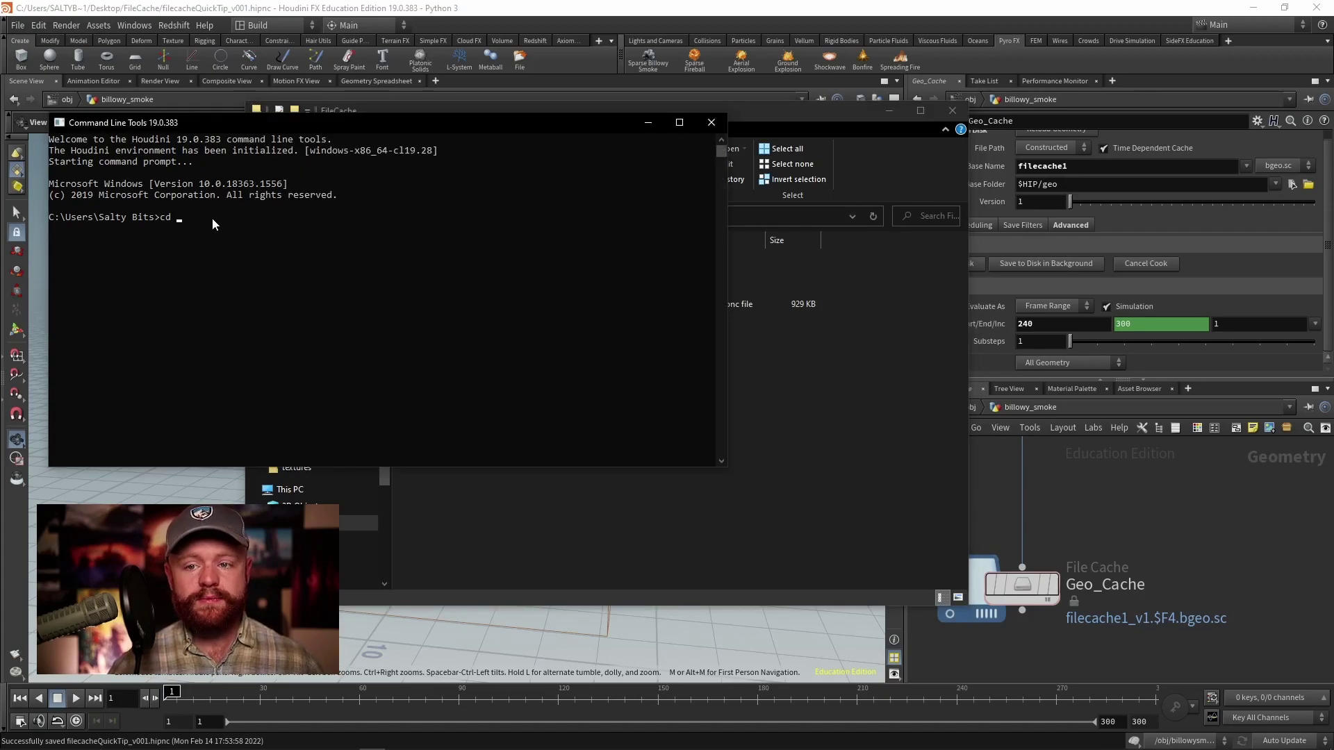
pyautogui.write('cd')
pyautogui.write('C:\\Users\\Salty Bits\\Desktop\\FileCache')
pyautogui.press('Return')
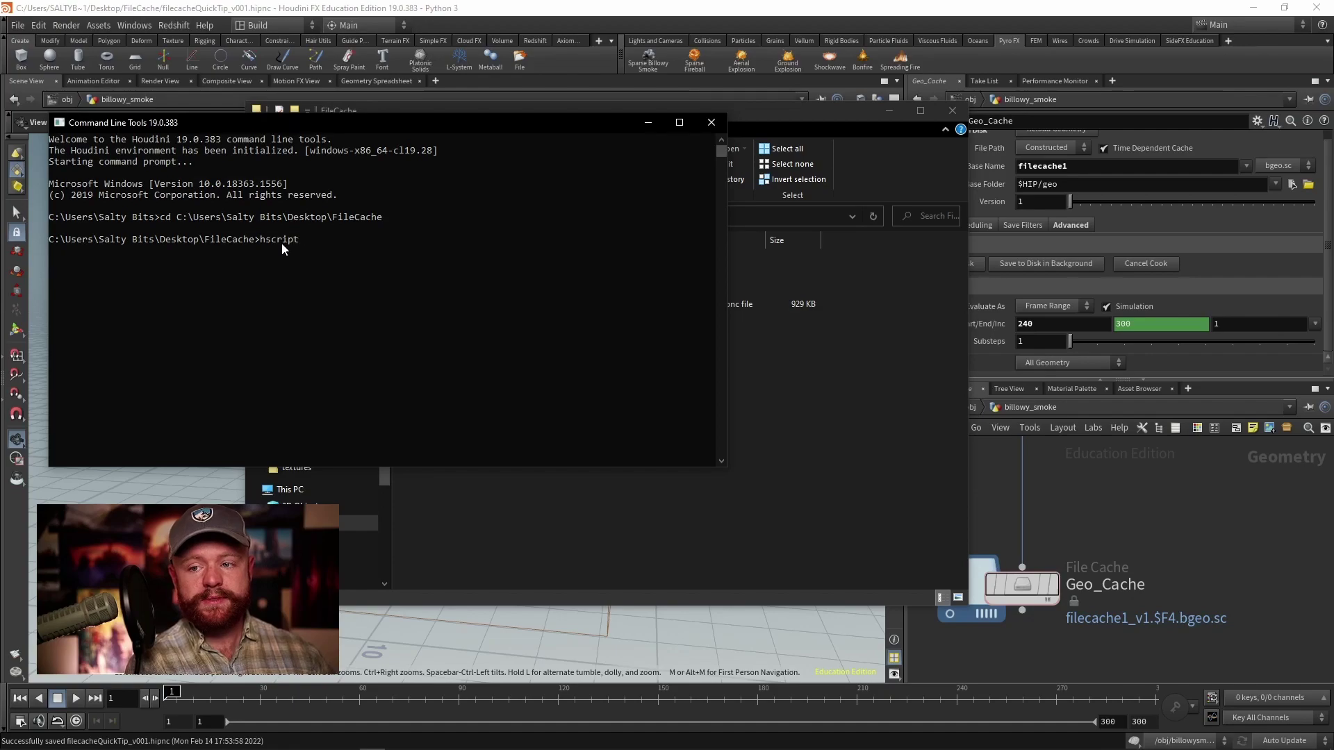
# Run hscript on filecacheQuickTip_v001.hipnc using the file name copied from Explorer.
pyautogui.click(813, 378)
pyautogui.click(447, 304)
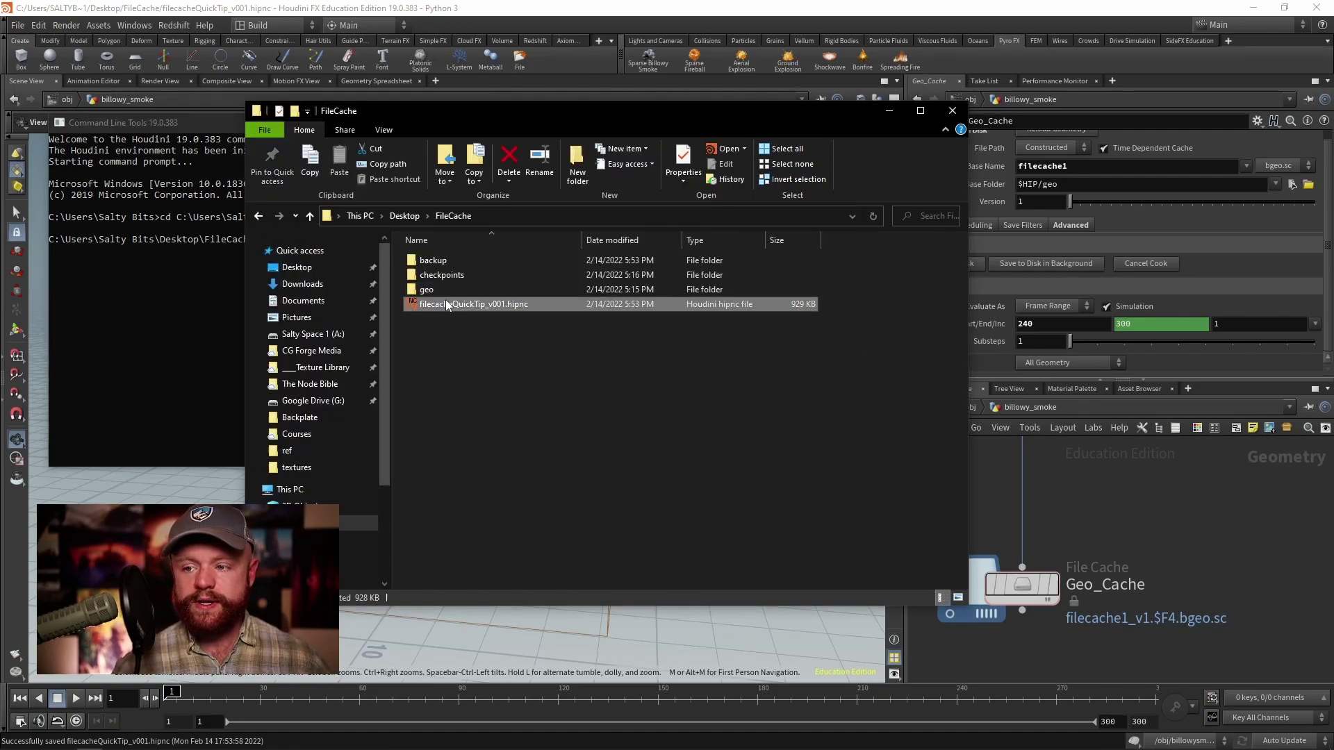
pyautogui.click(477, 305)
pyautogui.hotkey('ctrl', 'c')
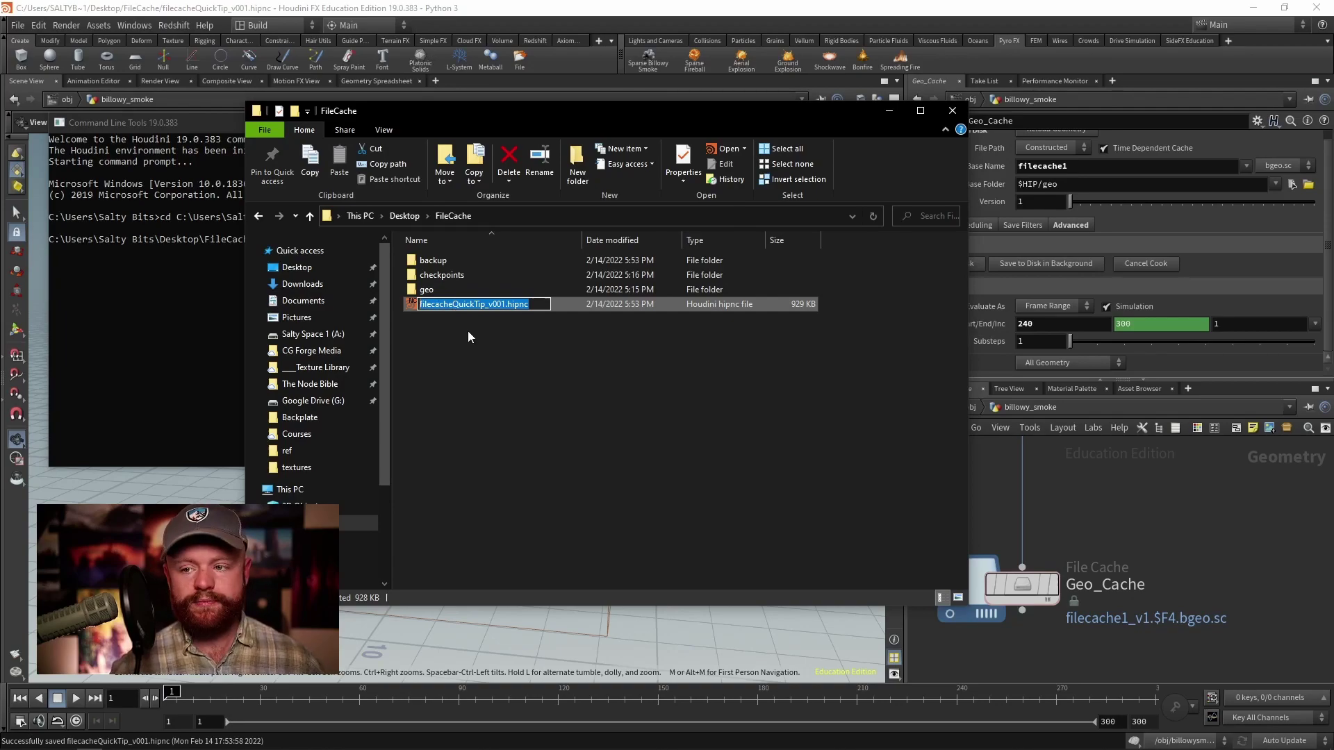
pyautogui.click(172, 281)
pyautogui.click(362, 250)
pyautogui.hotkey('ctrl', 'v')
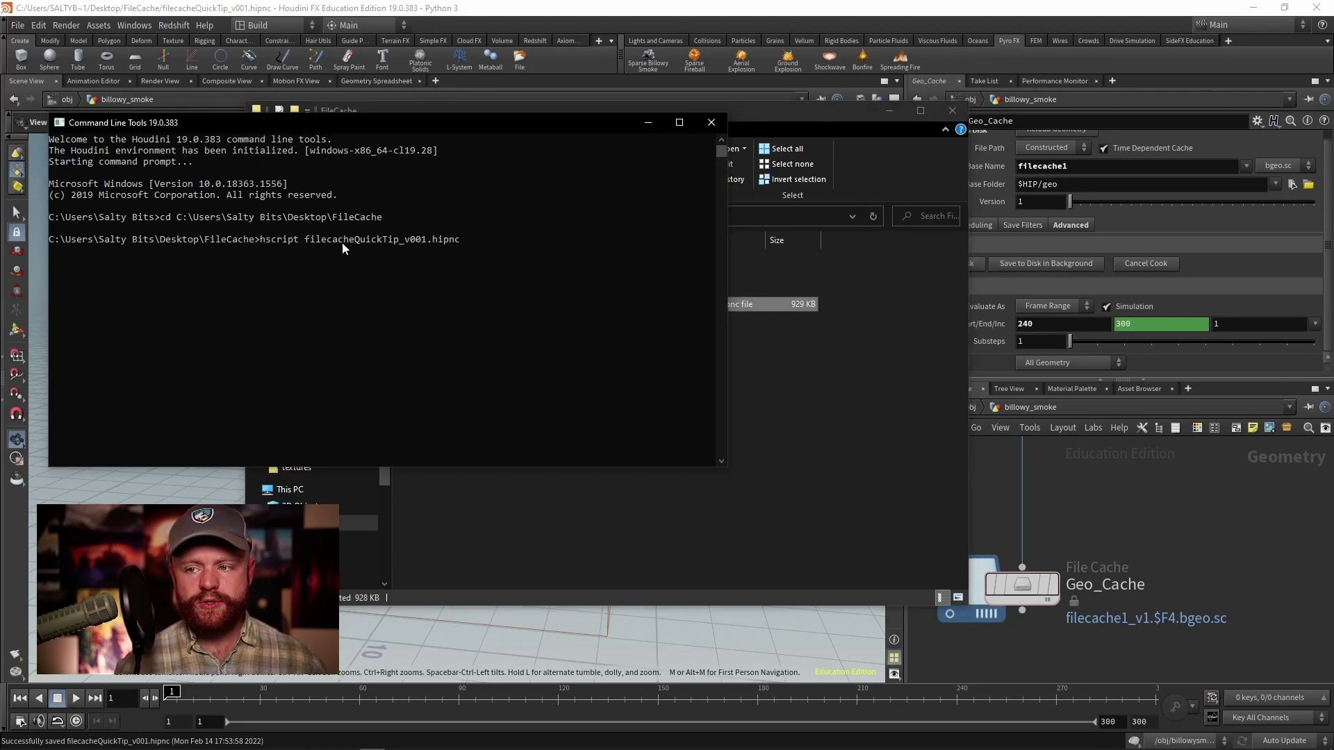
pyautogui.press('Return')
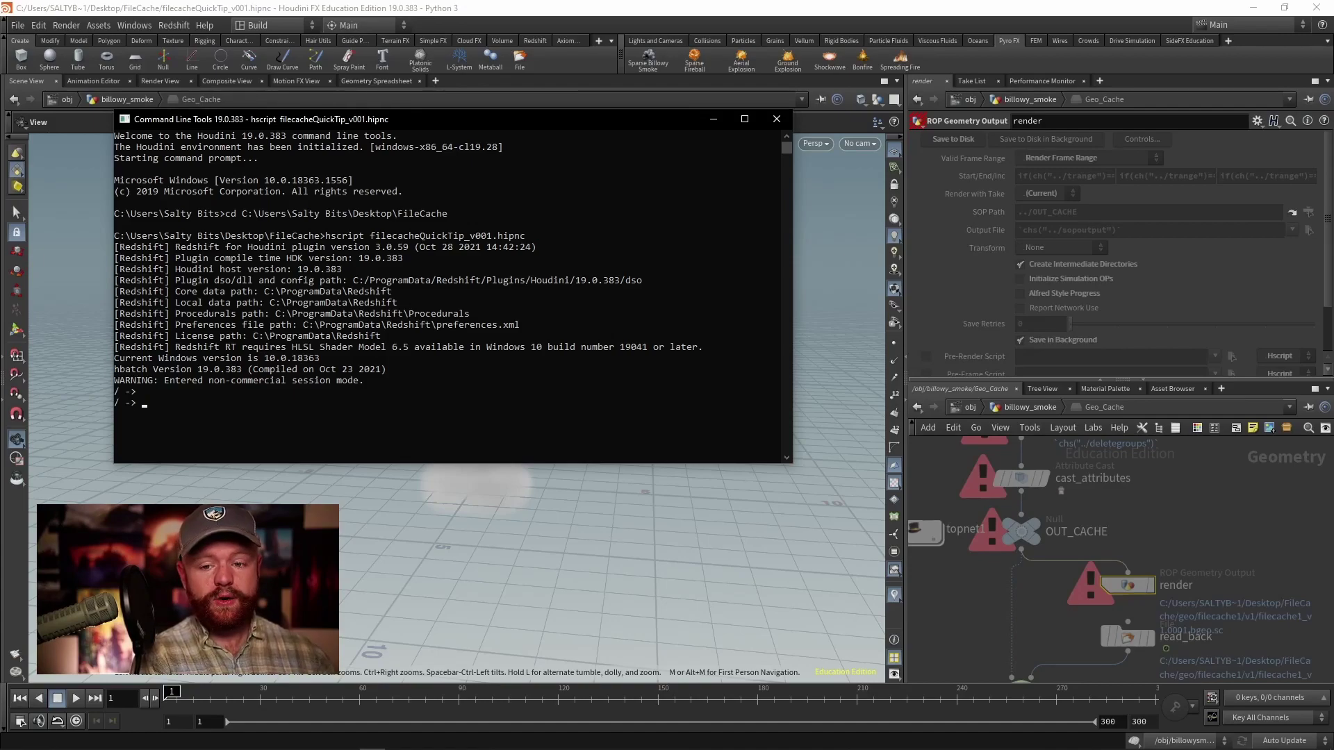
# Enter render /obj/billowy_smoke/ at the hscript '/ ->' prompt.
pyautogui.write('render ')
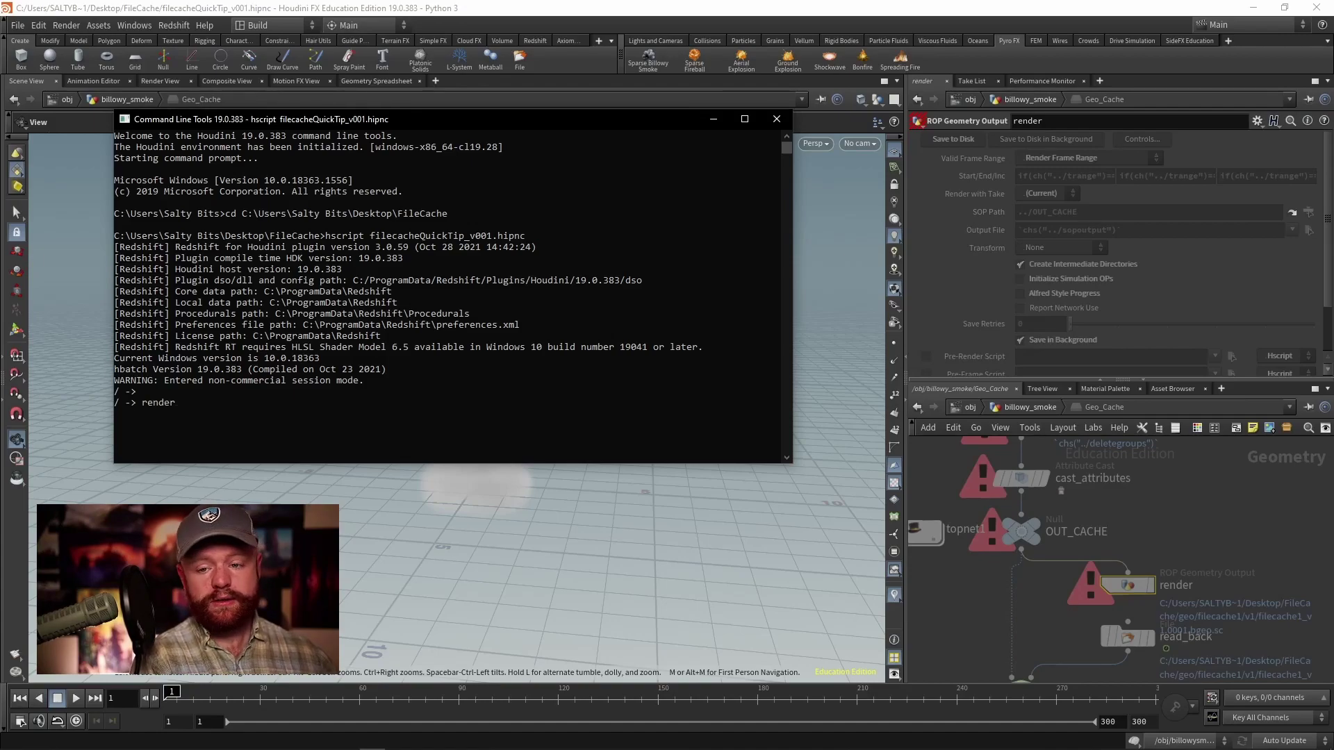
pyautogui.write('/obj')
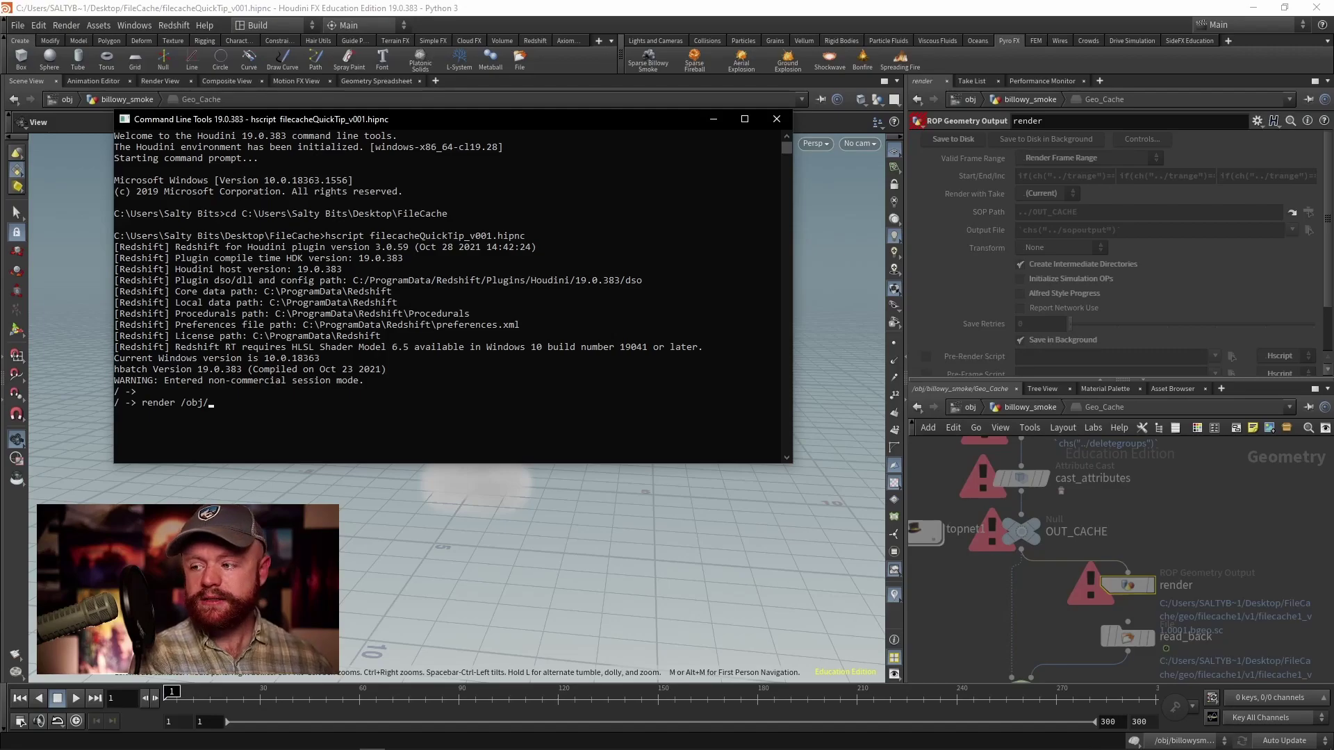
pyautogui.write('/billowy_')
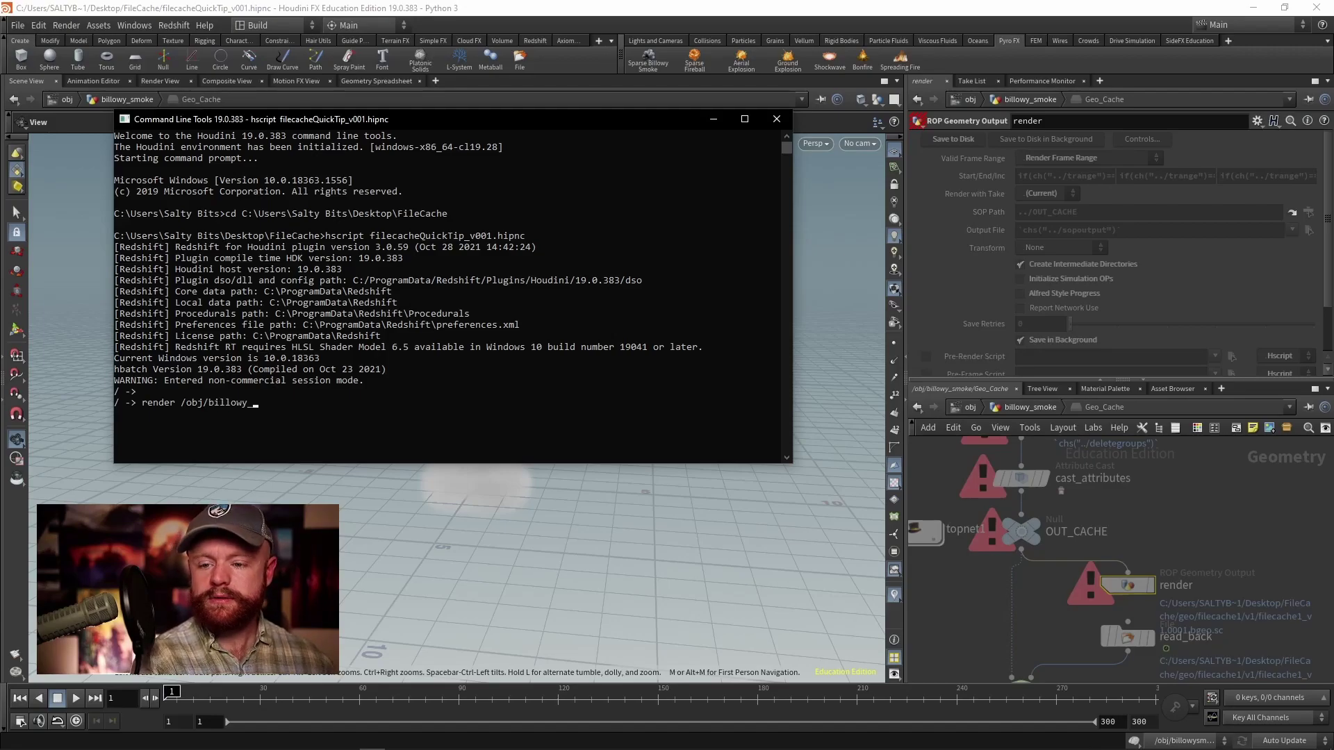
pyautogui.write('smoke')
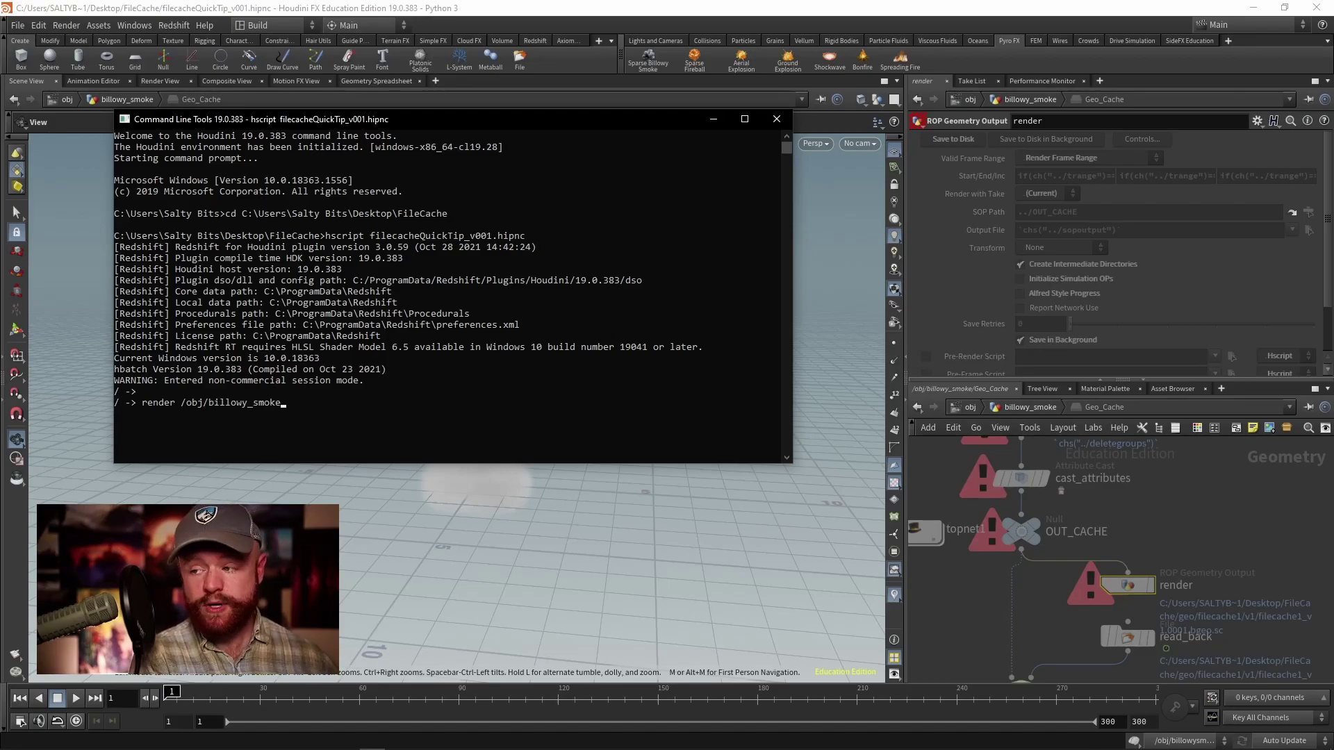
pyautogui.write('/')
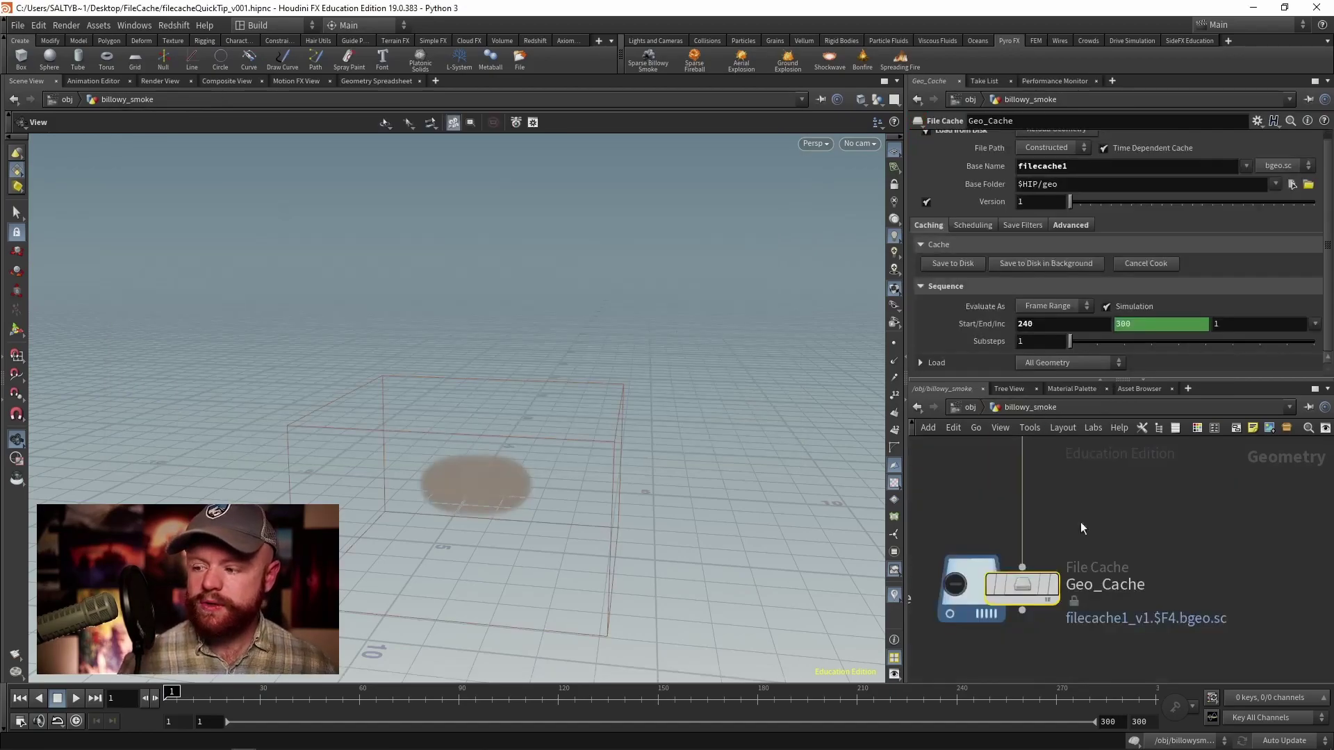
# Append the copied Geo_Cache node name to the render command in the console.
pyautogui.moveTo(1134, 534); pyautogui.dragTo(969, 629)
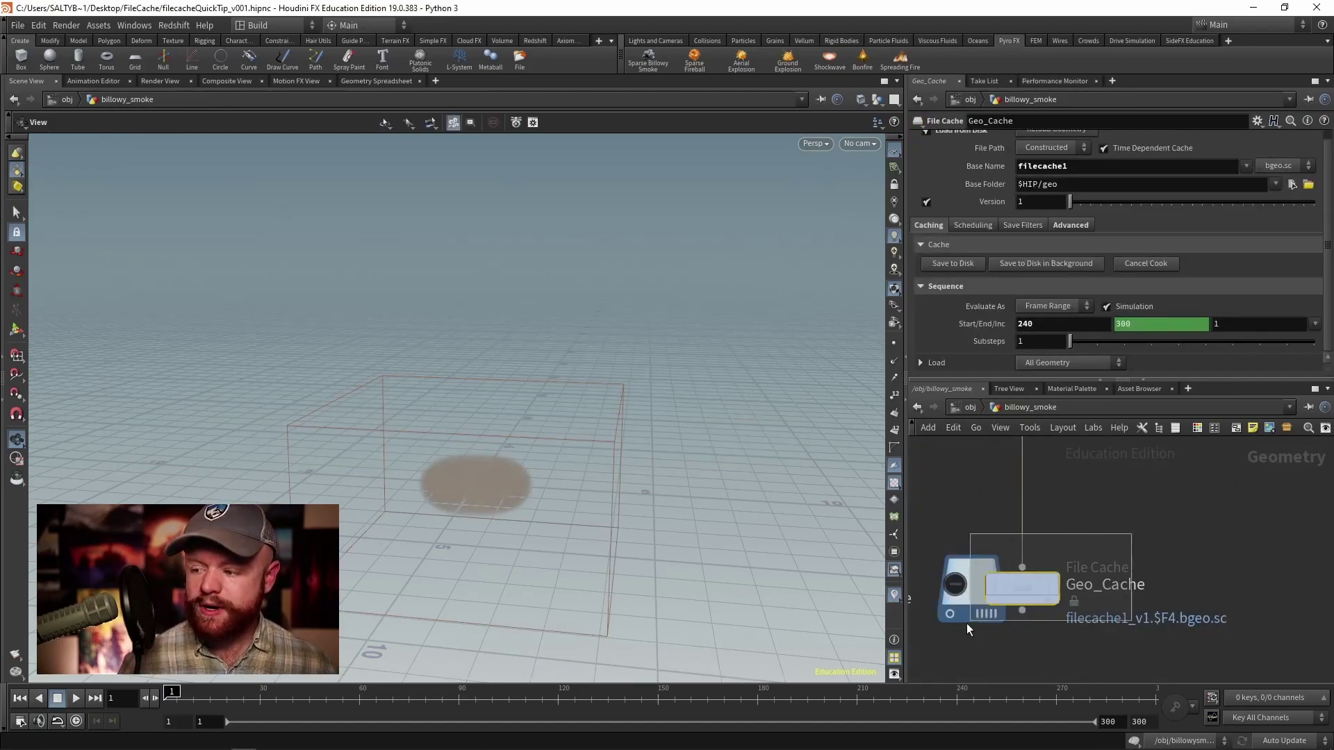
pyautogui.doubleClick(1104, 585)
pyautogui.hotkey('ctrl', 'c')
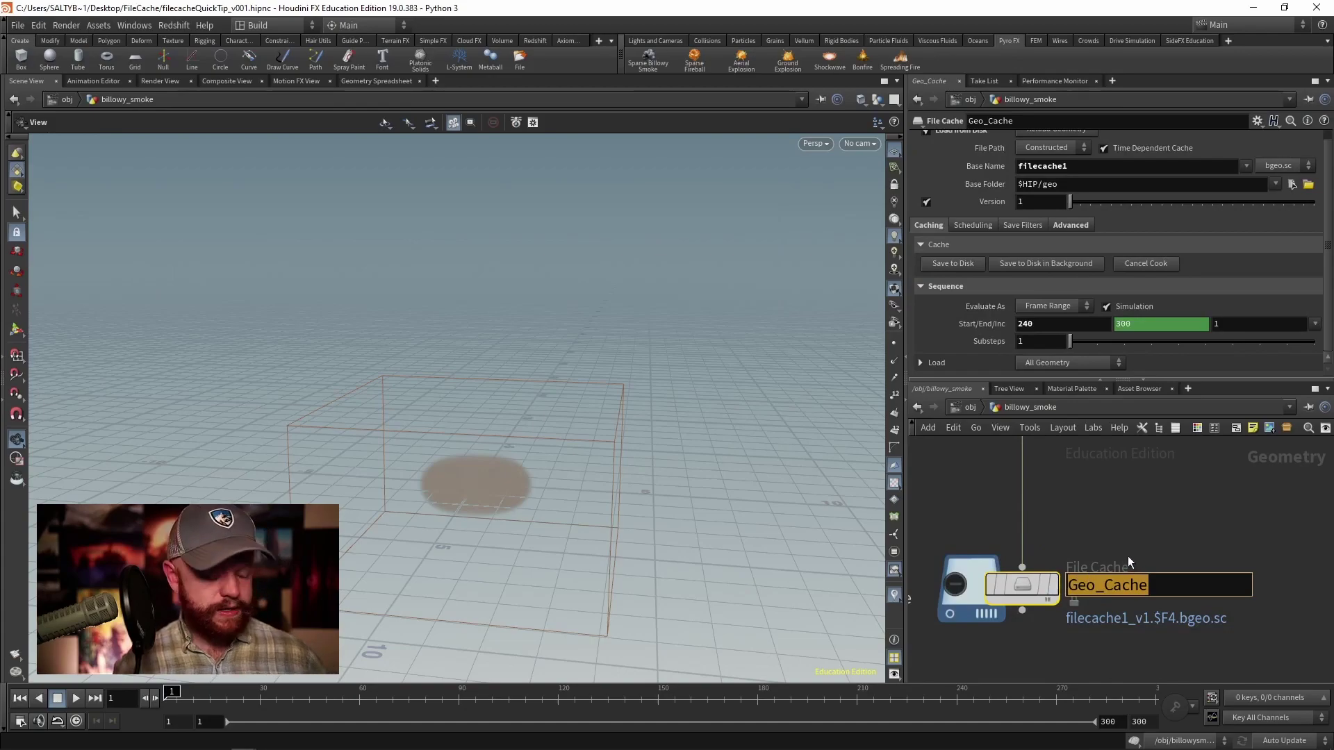
pyautogui.press('super')
pyautogui.hotkey('alt', 'Tab')
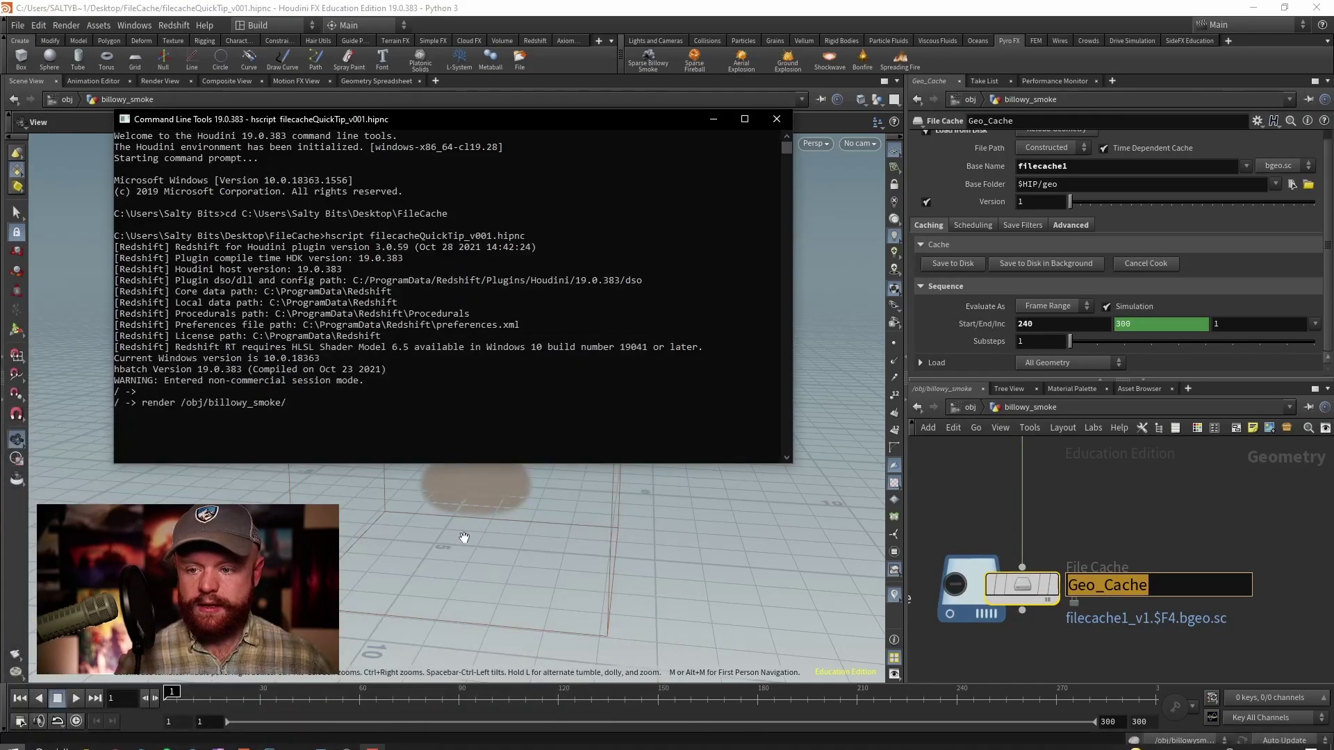
pyautogui.hotkey('ctrl', 'v')
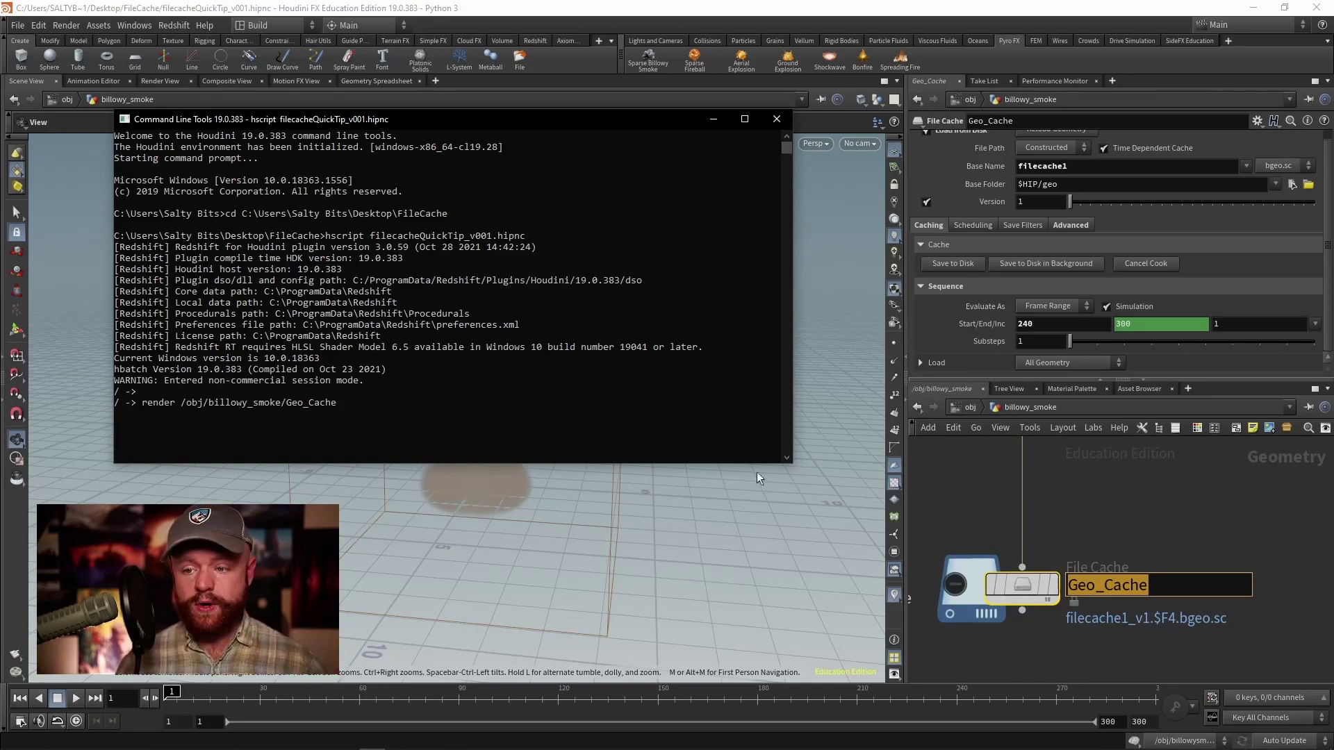
# Locate the render ROP inside Geo_Cache, then run render /obj/billowy_smoke/Geo_Cache/render.
pyautogui.moveTo(1024, 589)
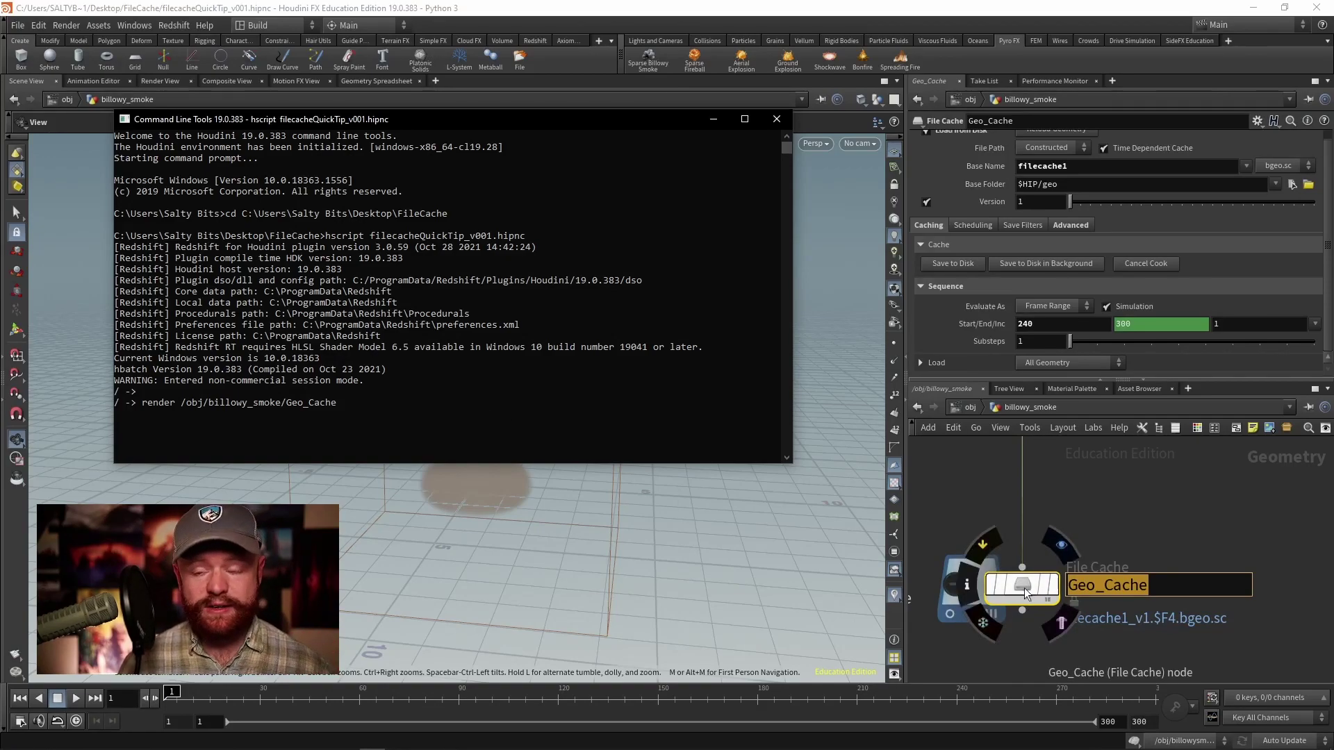
pyautogui.doubleClick(1024, 589)
pyautogui.moveTo(1022, 587); pyautogui.dragTo(936, 546, button='middle')
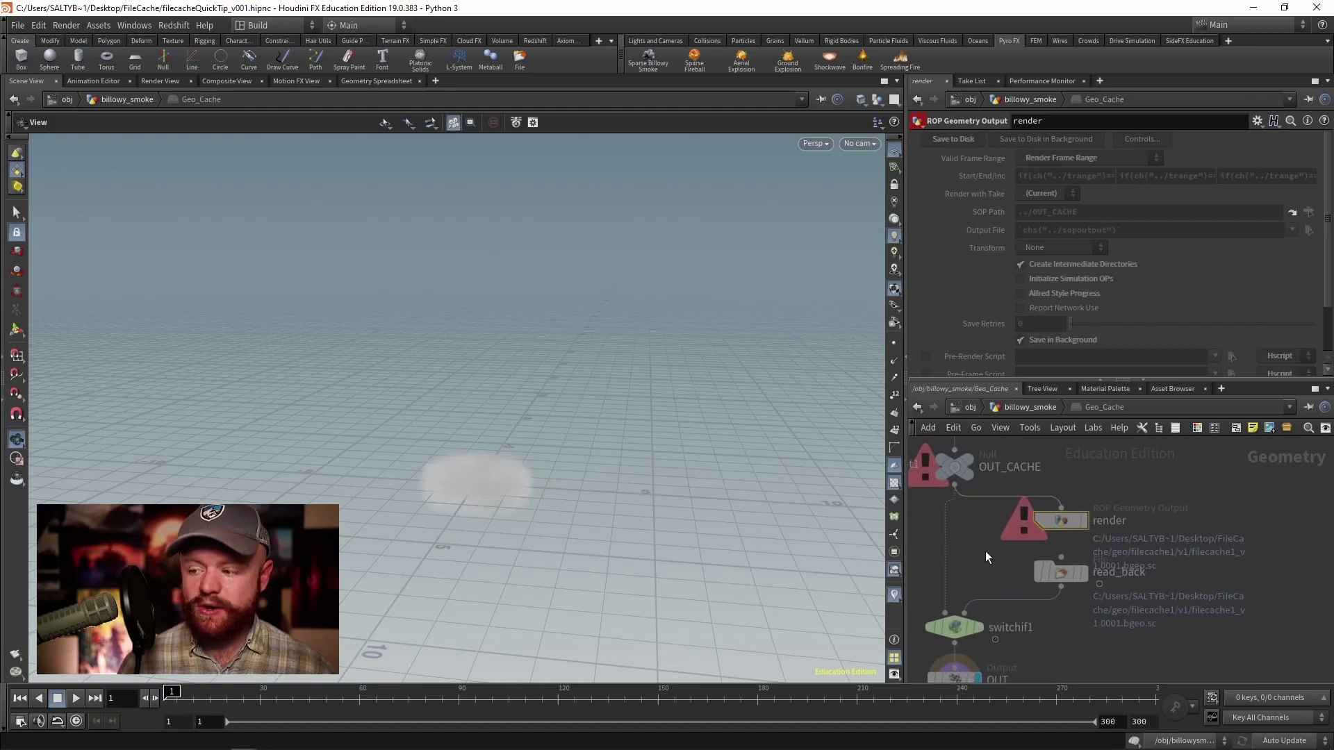
pyautogui.scroll(5, 1082, 532)
pyautogui.scroll(-2, 1073, 531)
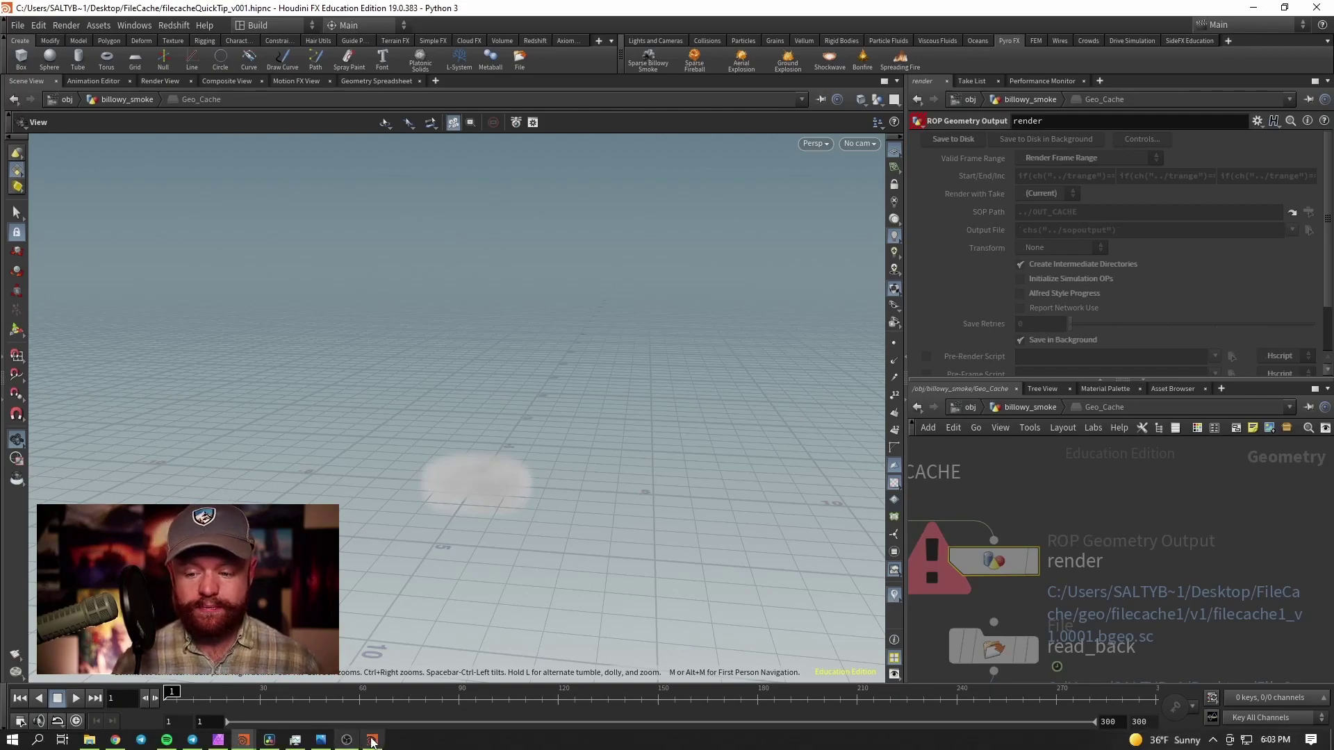
pyautogui.click(347, 740)
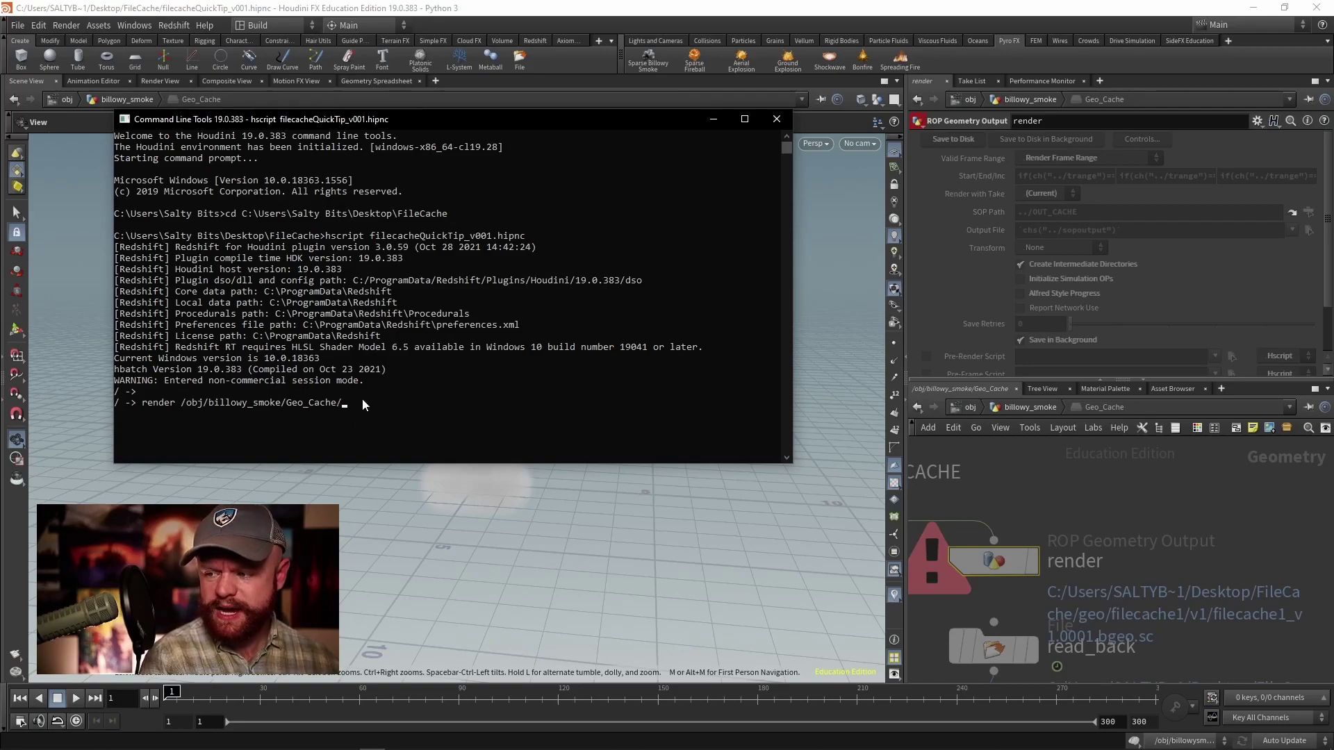
pyautogui.write('/render')
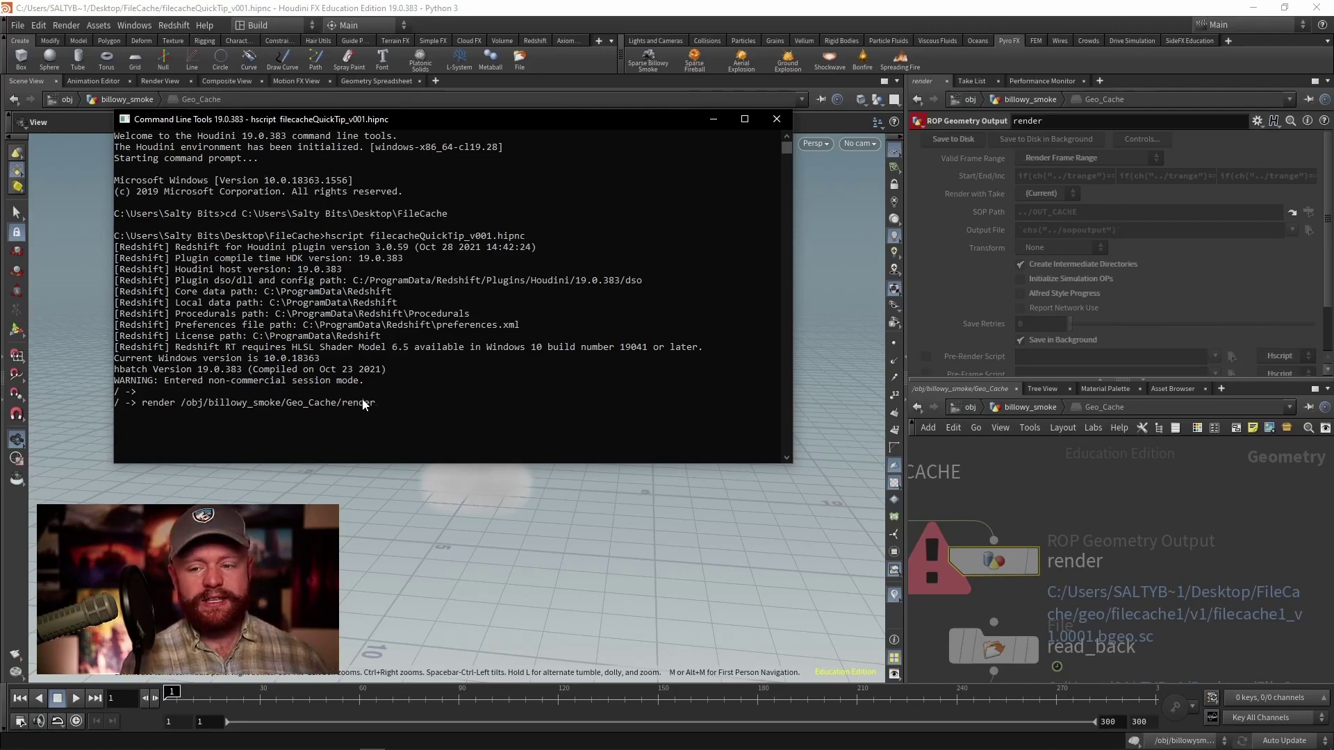
pyautogui.press('Return')
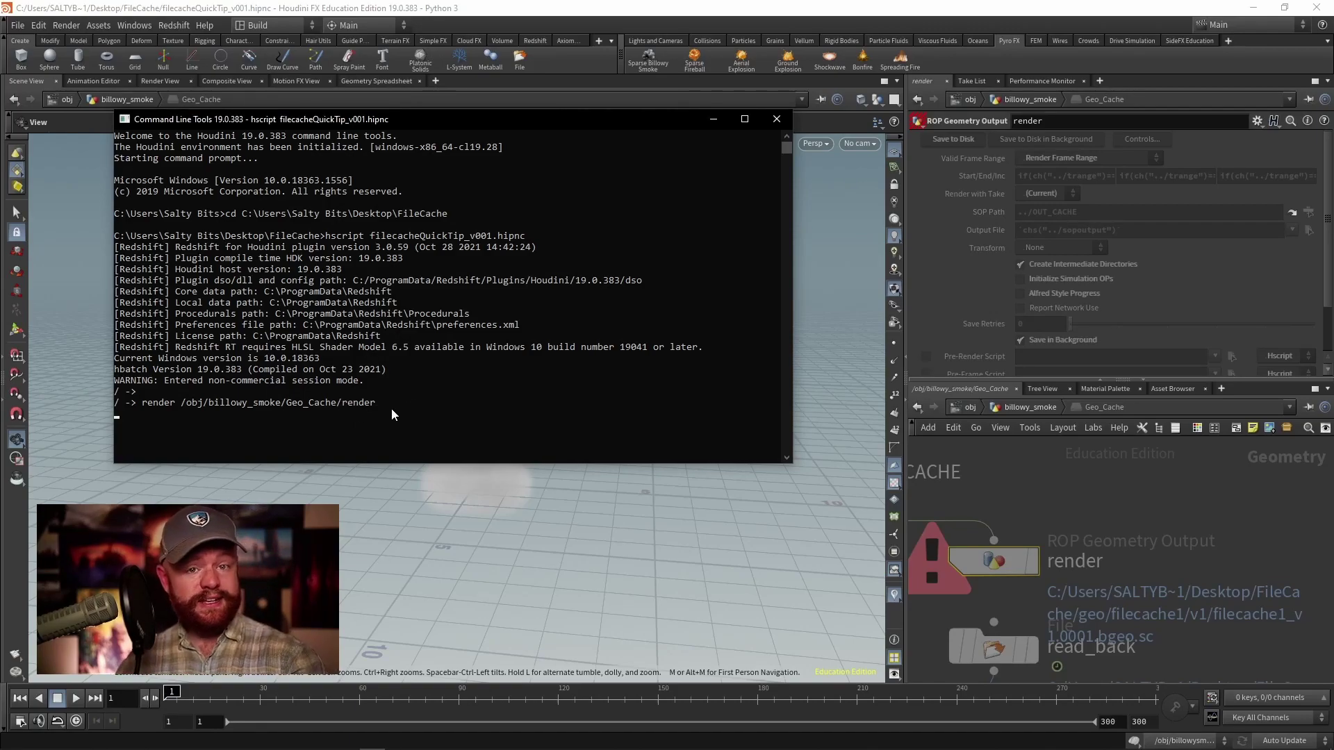
# Check hcmd.exe in Task Manager and browse FileCache > geo > filecache1 > v1 for bgeo.sc frames.
pyautogui.click(294, 743)
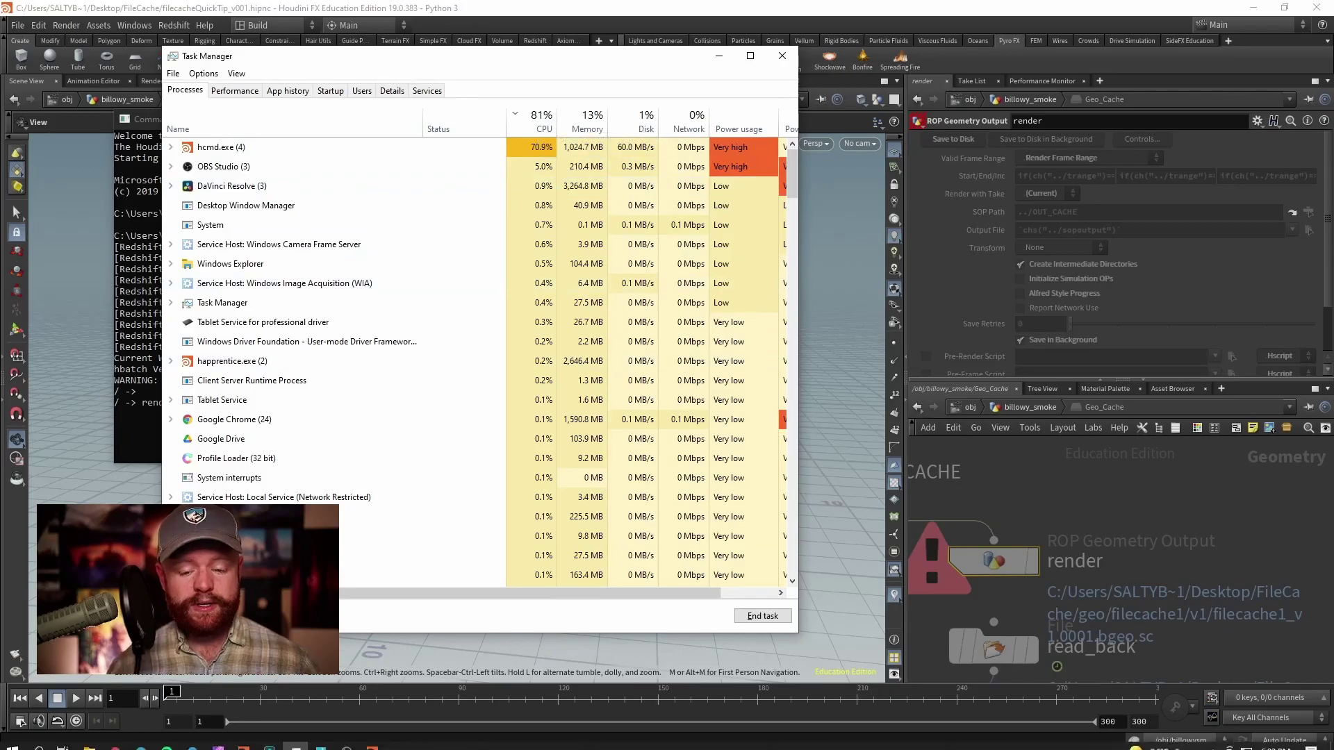
pyautogui.click(91, 741)
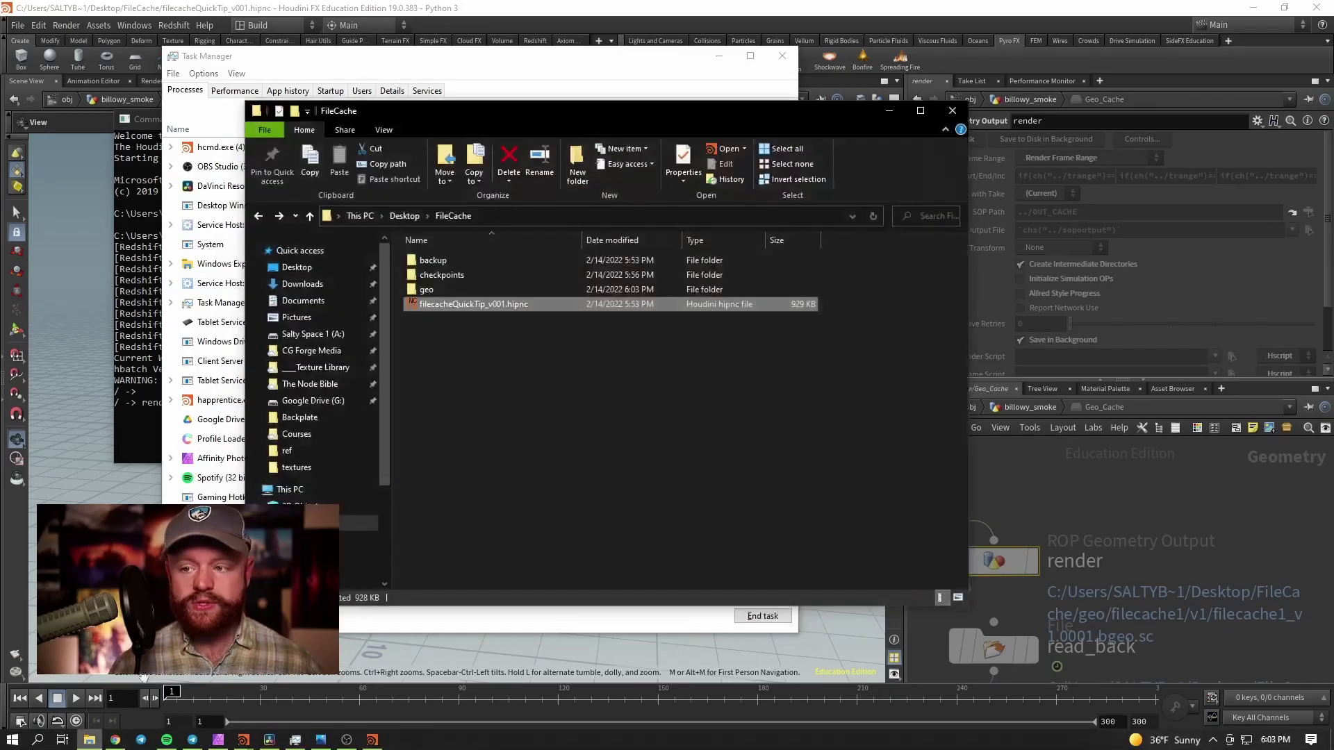
pyautogui.doubleClick(439, 274)
pyautogui.doubleClick(447, 261)
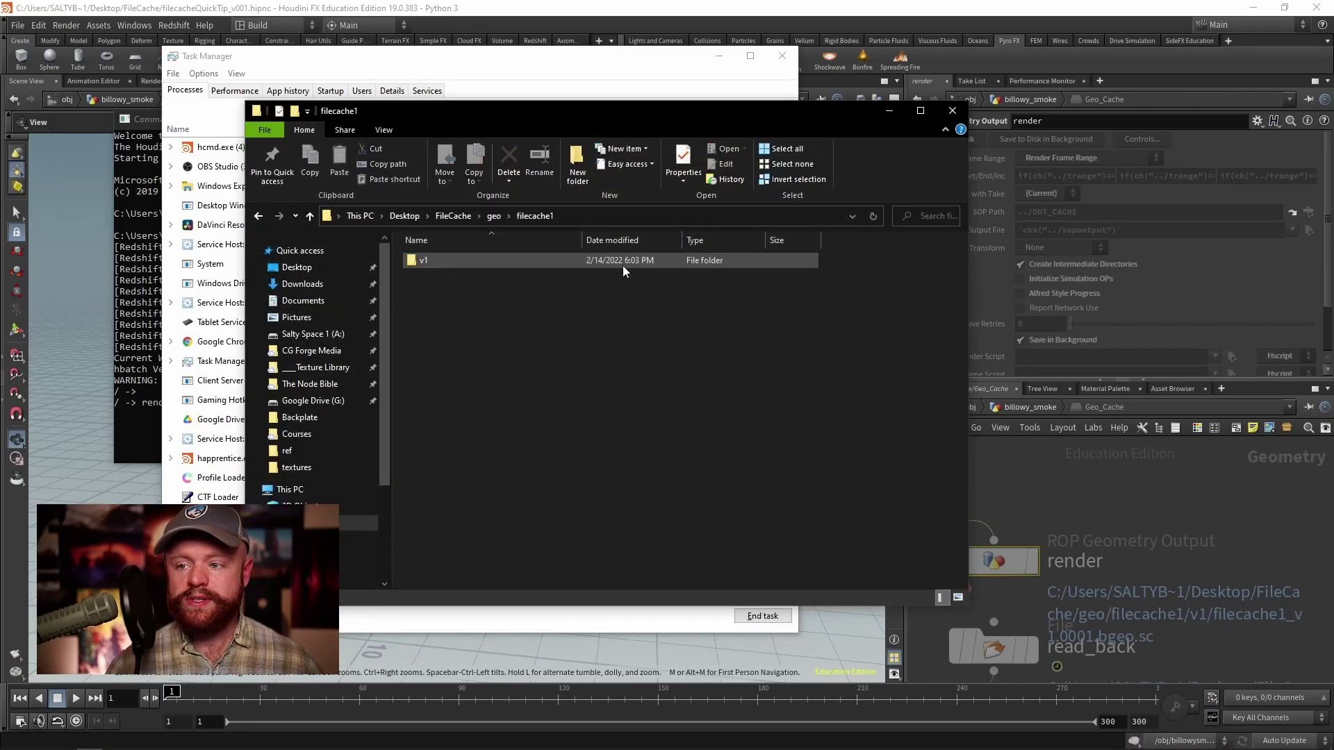
pyautogui.doubleClick(471, 258)
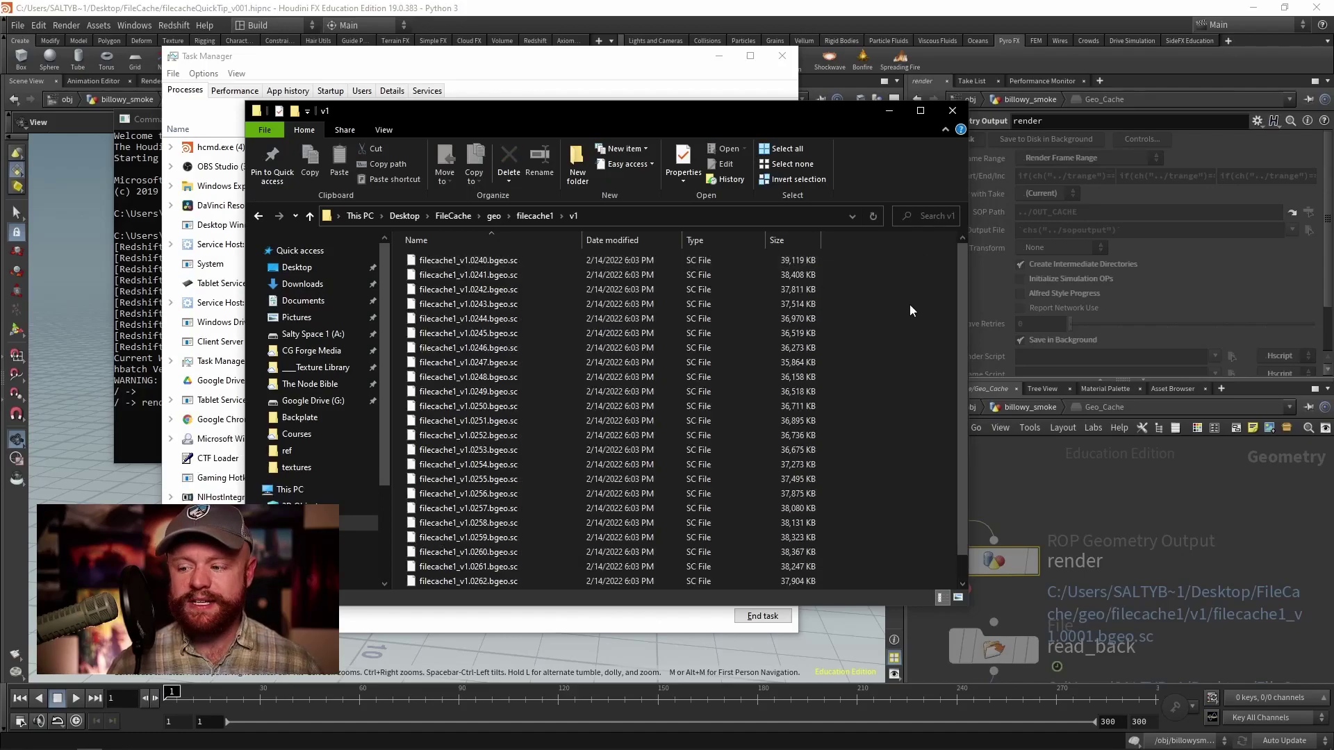
pyautogui.scroll(-2, 961, 382)
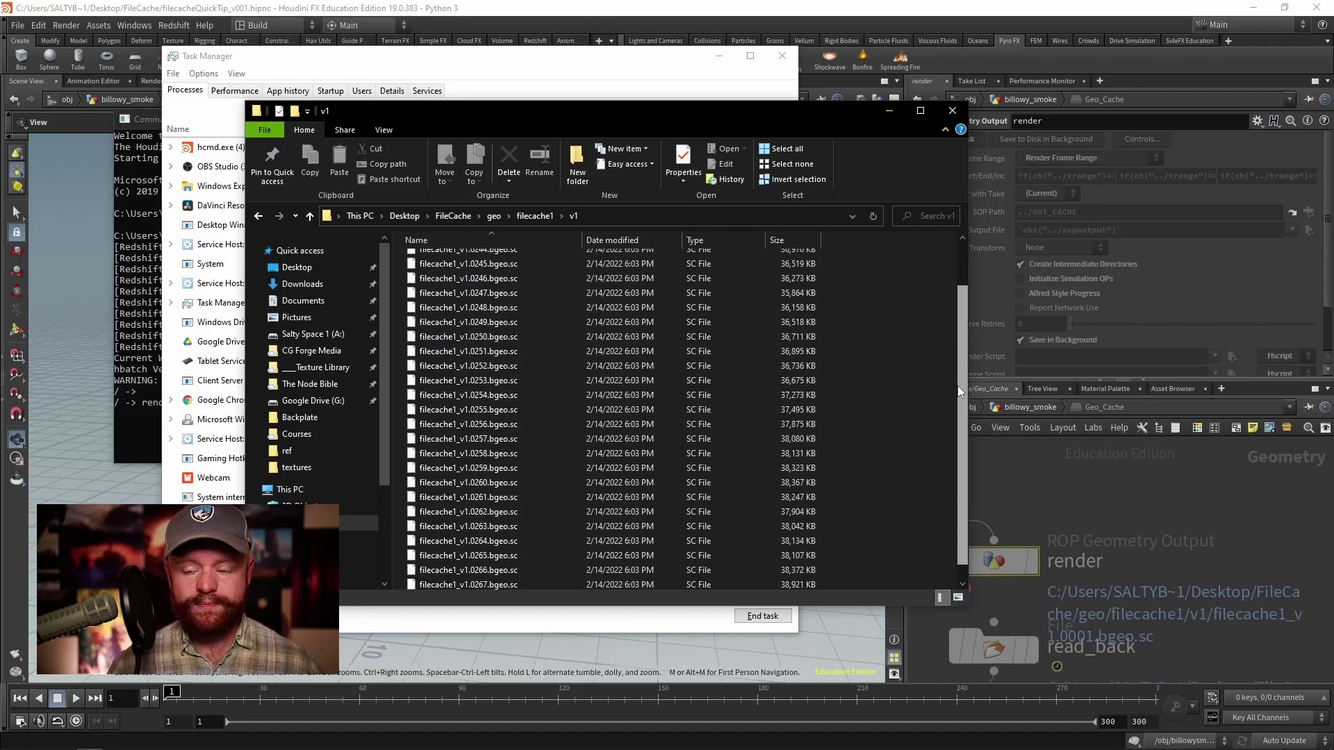
# Minimize File Explorer, Task Manager and the console to leave Houdini showing.
pyautogui.click(888, 111)
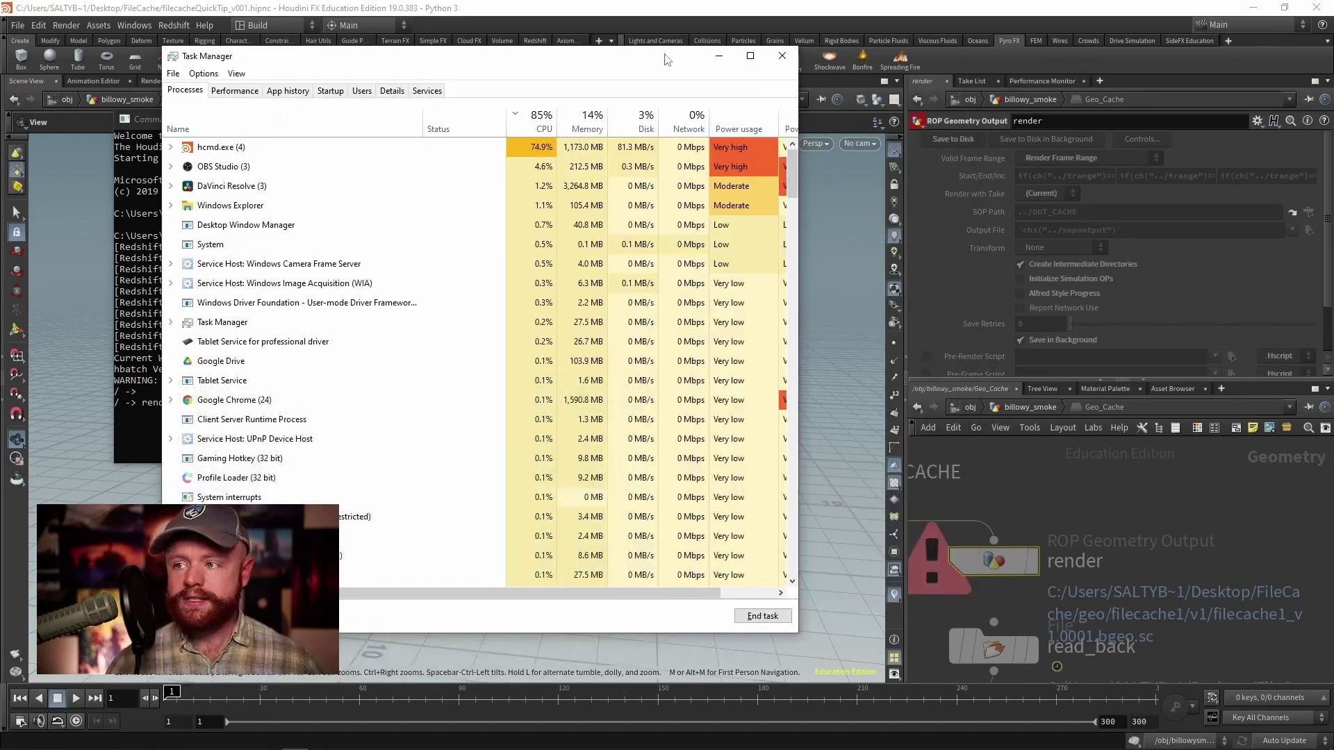
pyautogui.click(719, 57)
pyautogui.click(702, 79)
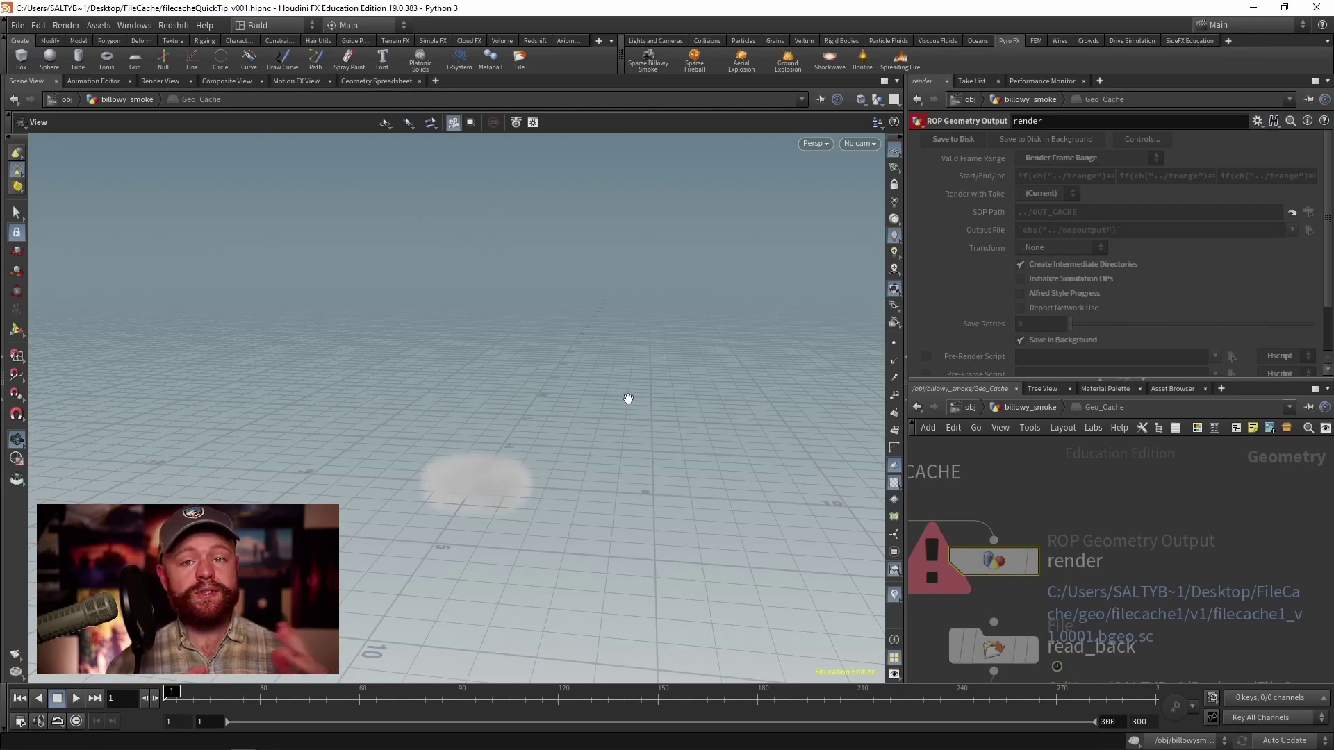
# Go up from Geo_Cache through billowy_smoke to the /obj object level.
pyautogui.press('u')
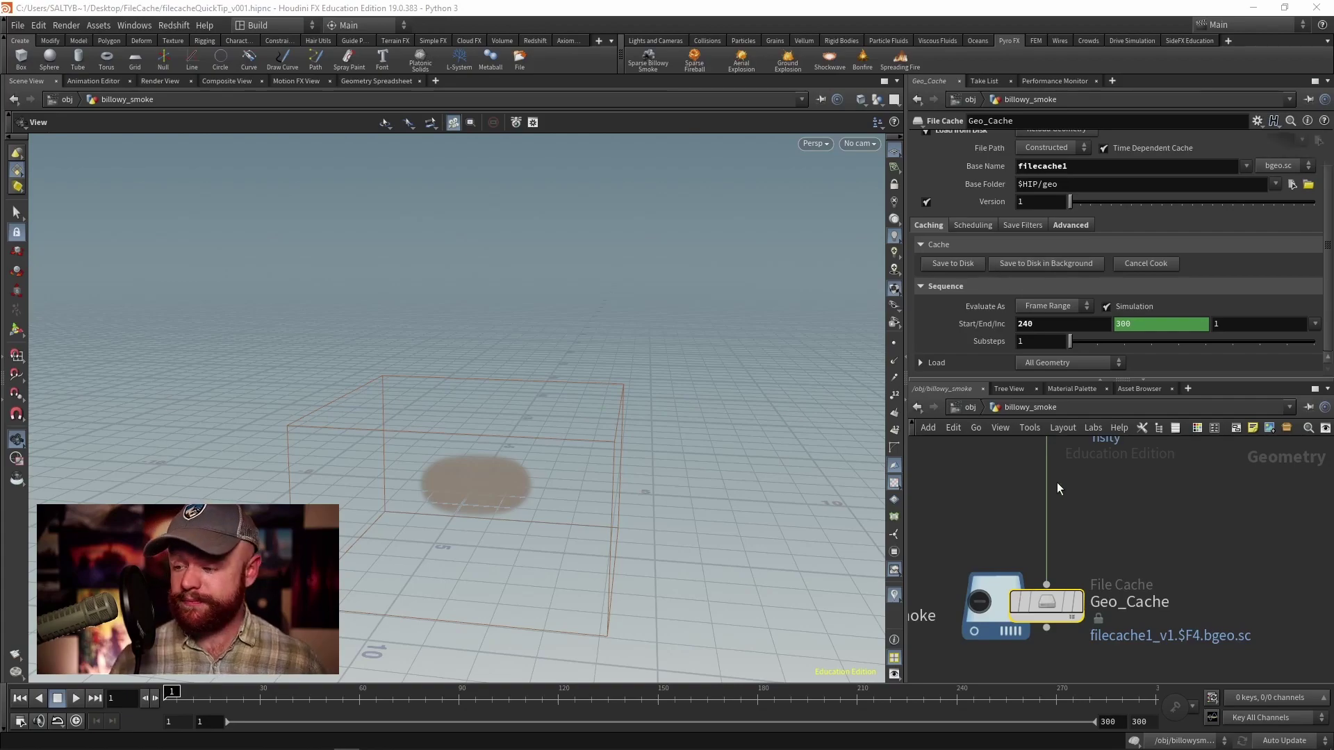
pyautogui.press('u')
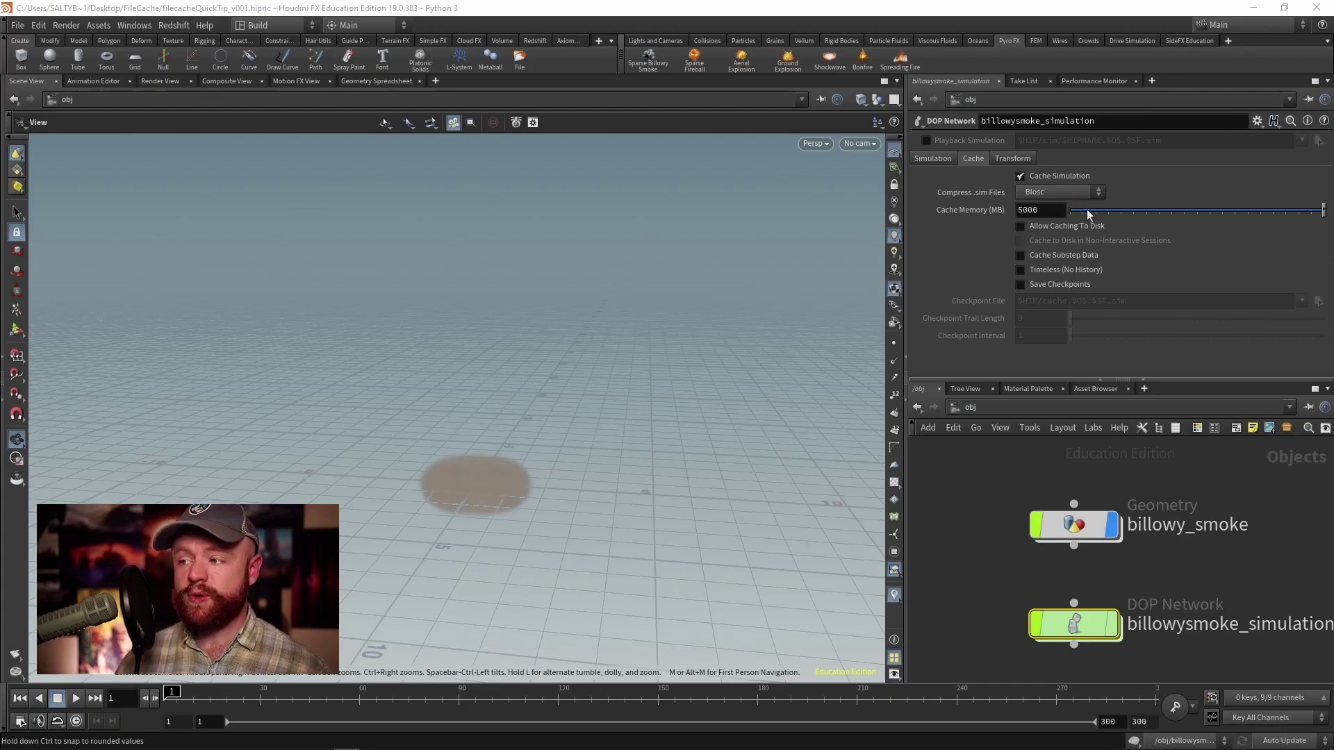
# Set Cache Memory to 0 MB and cook the smoke sim through frames 9, 18, 29 and 41.
pyautogui.moveTo(1086, 210); pyautogui.dragTo(1069, 210)
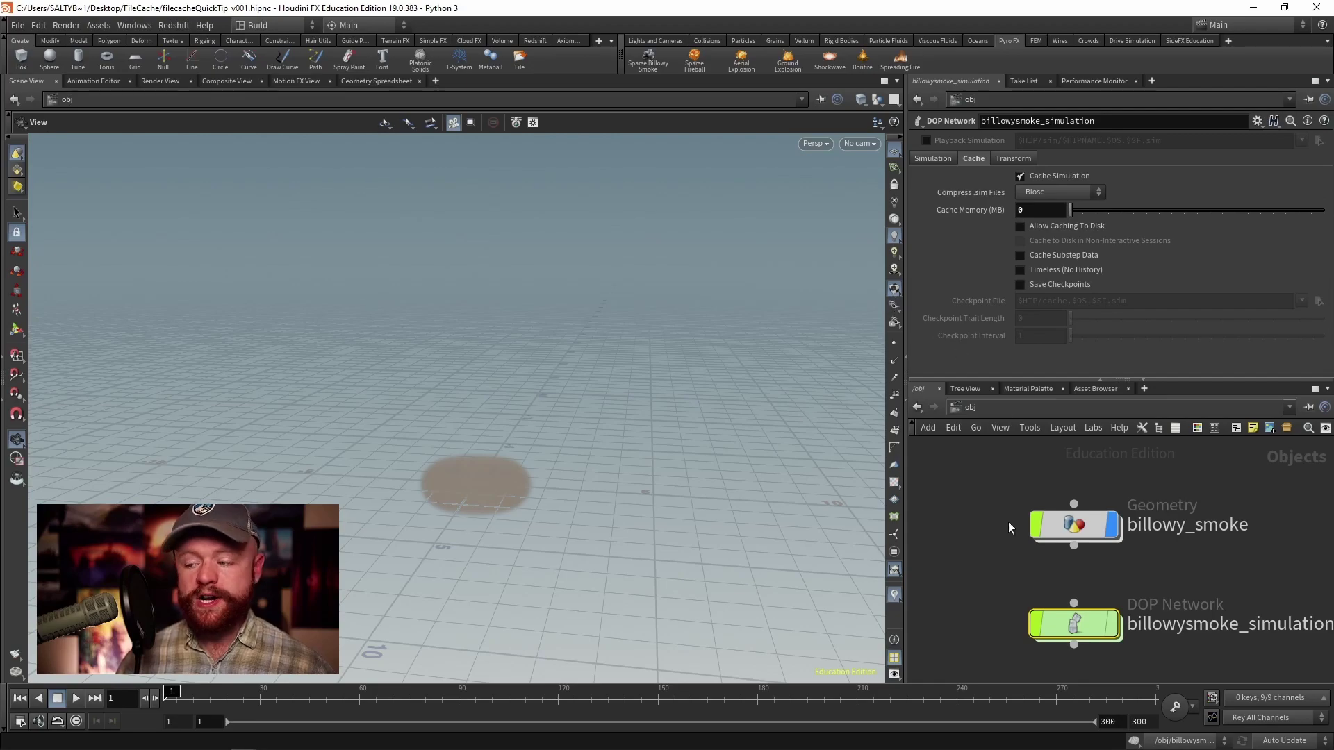
pyautogui.click(198, 697)
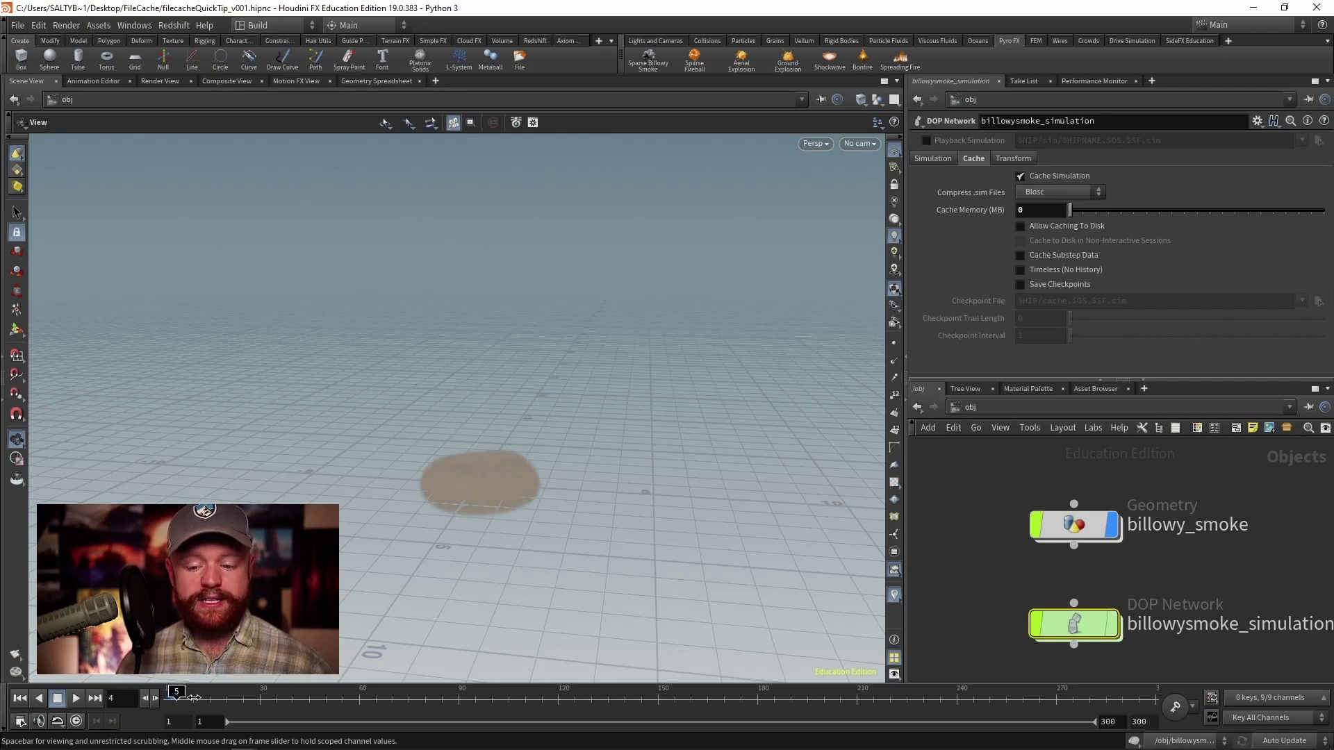
pyautogui.click(263, 699)
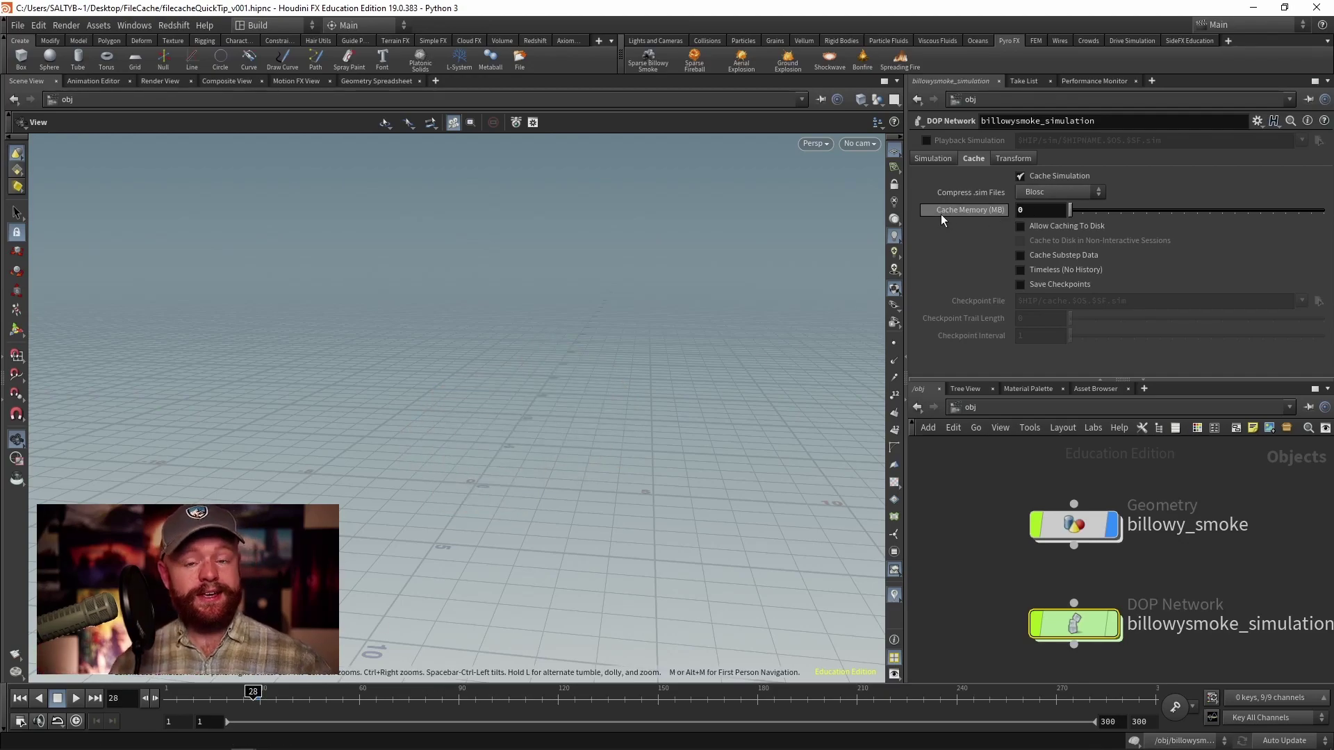
pyautogui.moveTo(941, 214)
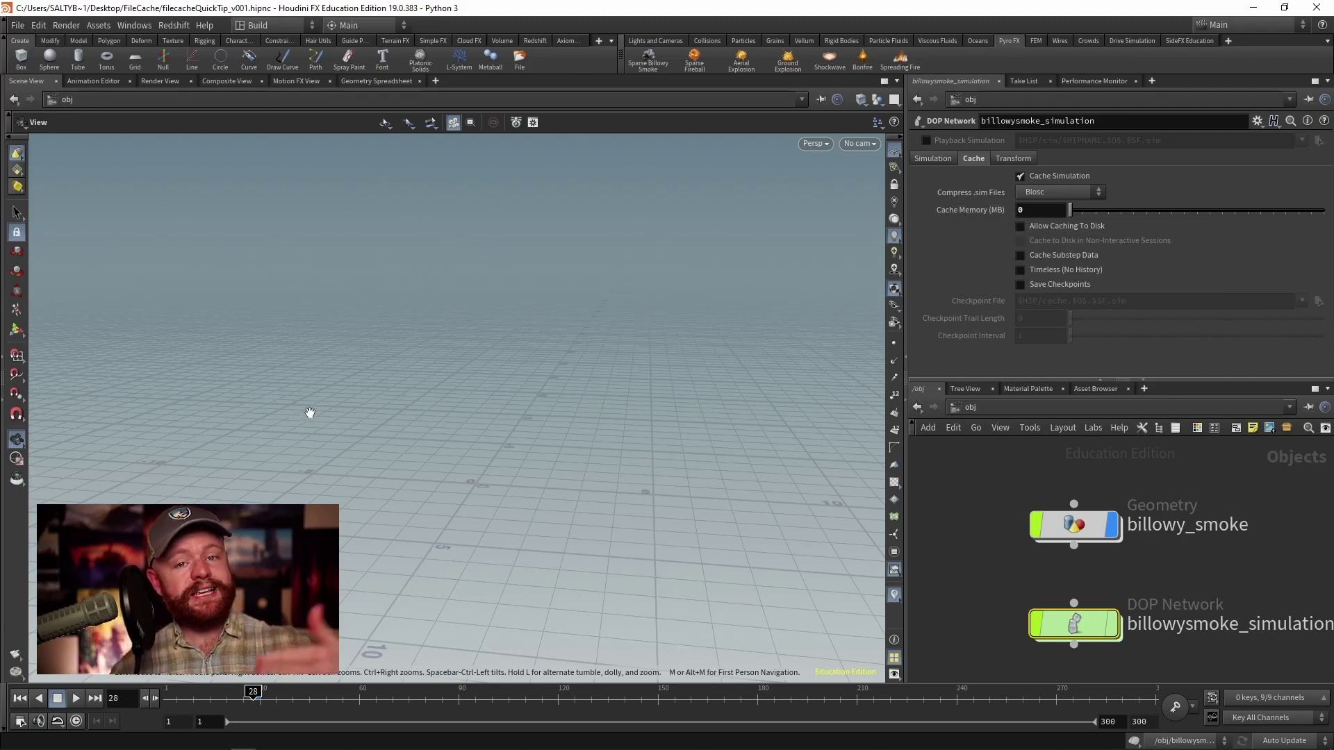
pyautogui.click(276, 700)
pyautogui.moveTo(276, 701); pyautogui.dragTo(318, 701)
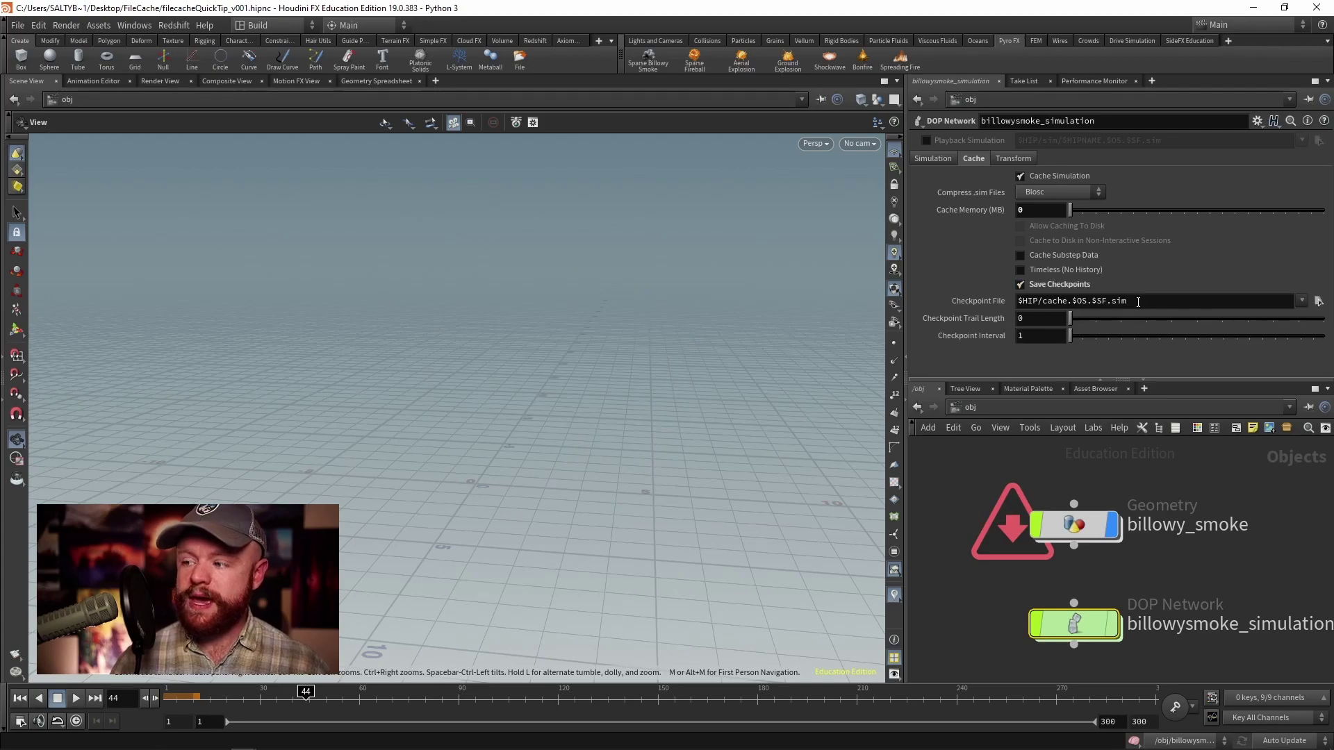
# Change the Checkpoint File path to $HIP/cache/cache.$OS.$SF.sim.
pyautogui.click(1138, 301)
pyautogui.doubleClick(1119, 301)
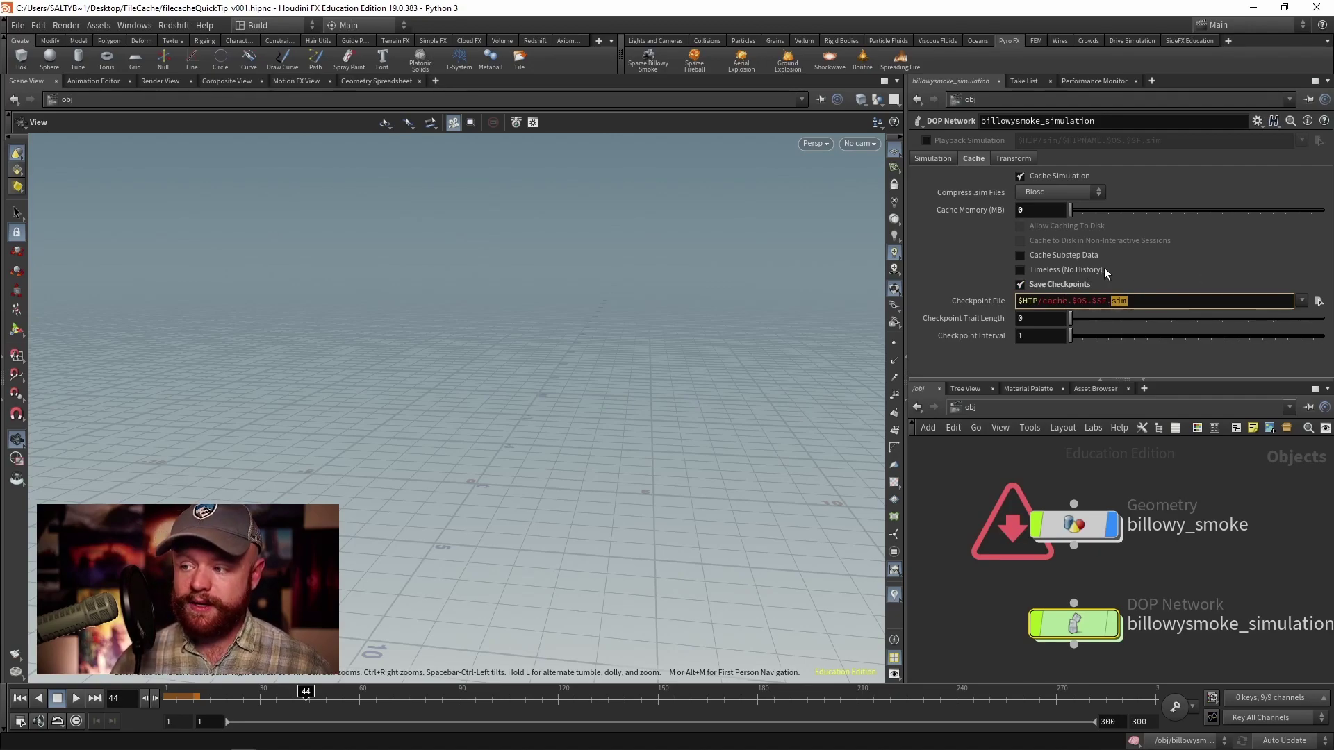
pyautogui.click(1060, 301)
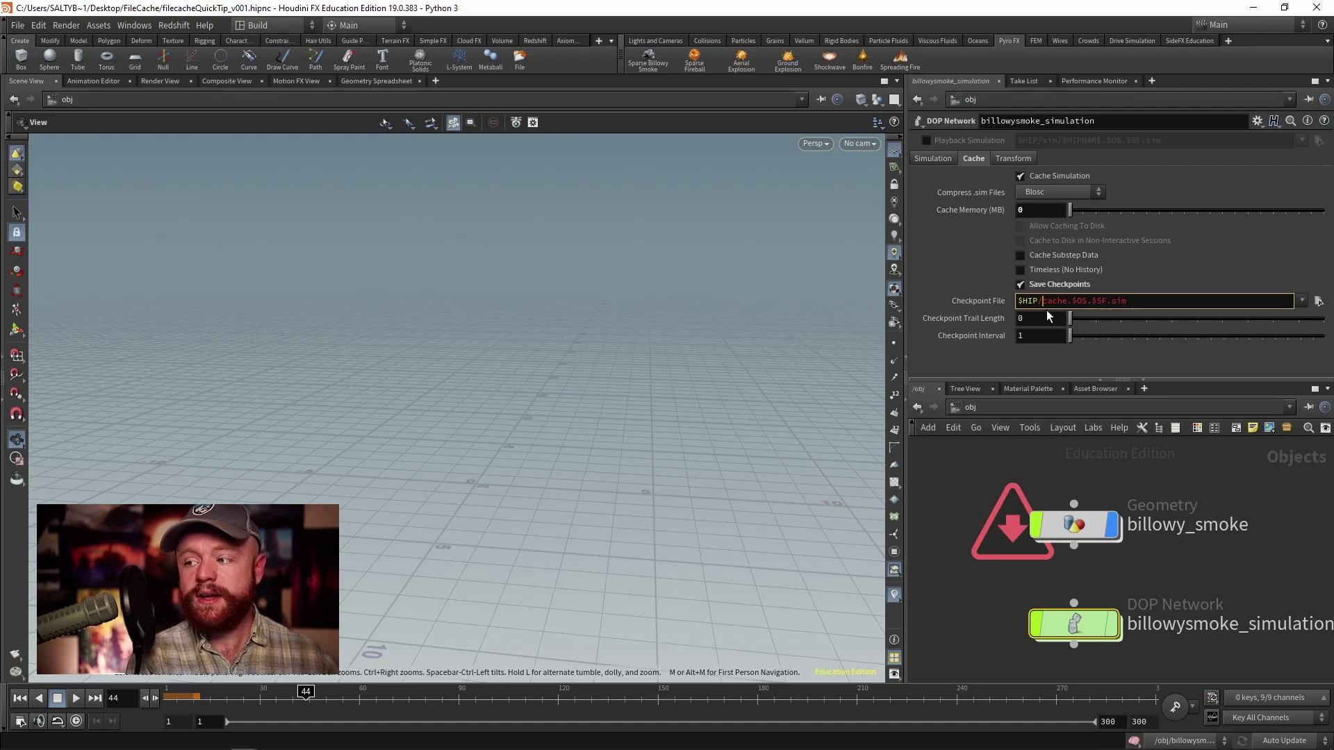
pyautogui.write('cache/')
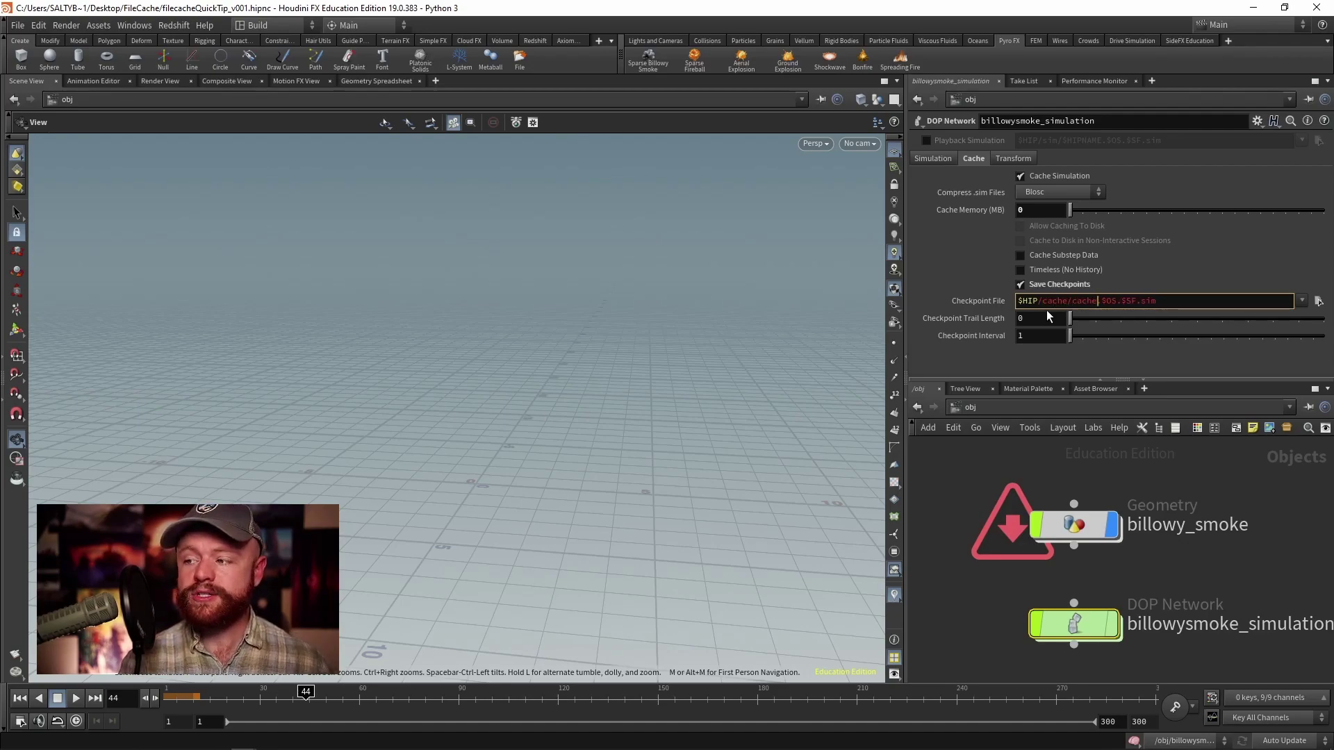
pyautogui.press('Right')
pyautogui.press('Right')
pyautogui.press('Right')
pyautogui.press('Right')
pyautogui.press('Right')
pyautogui.press('Right')
pyautogui.press('Right')
pyautogui.press('Right')
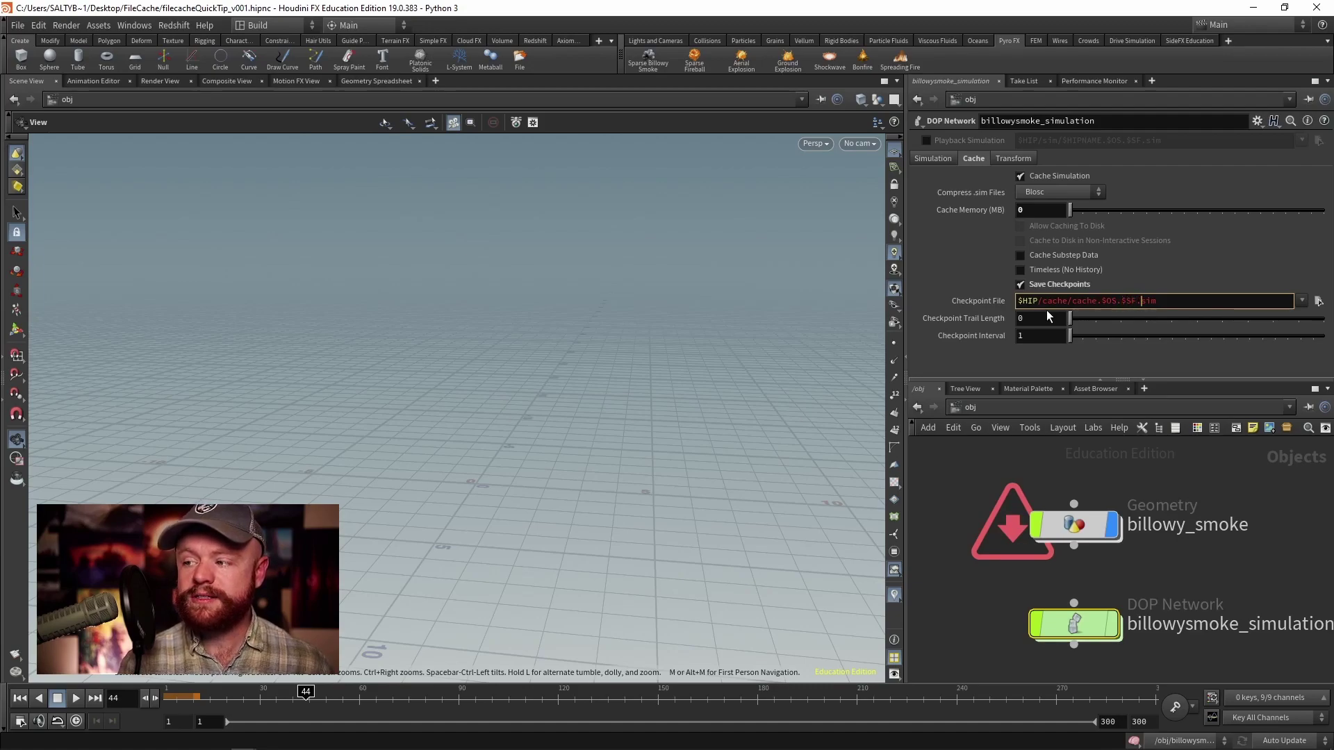
pyautogui.press('Right')
pyautogui.press('Right')
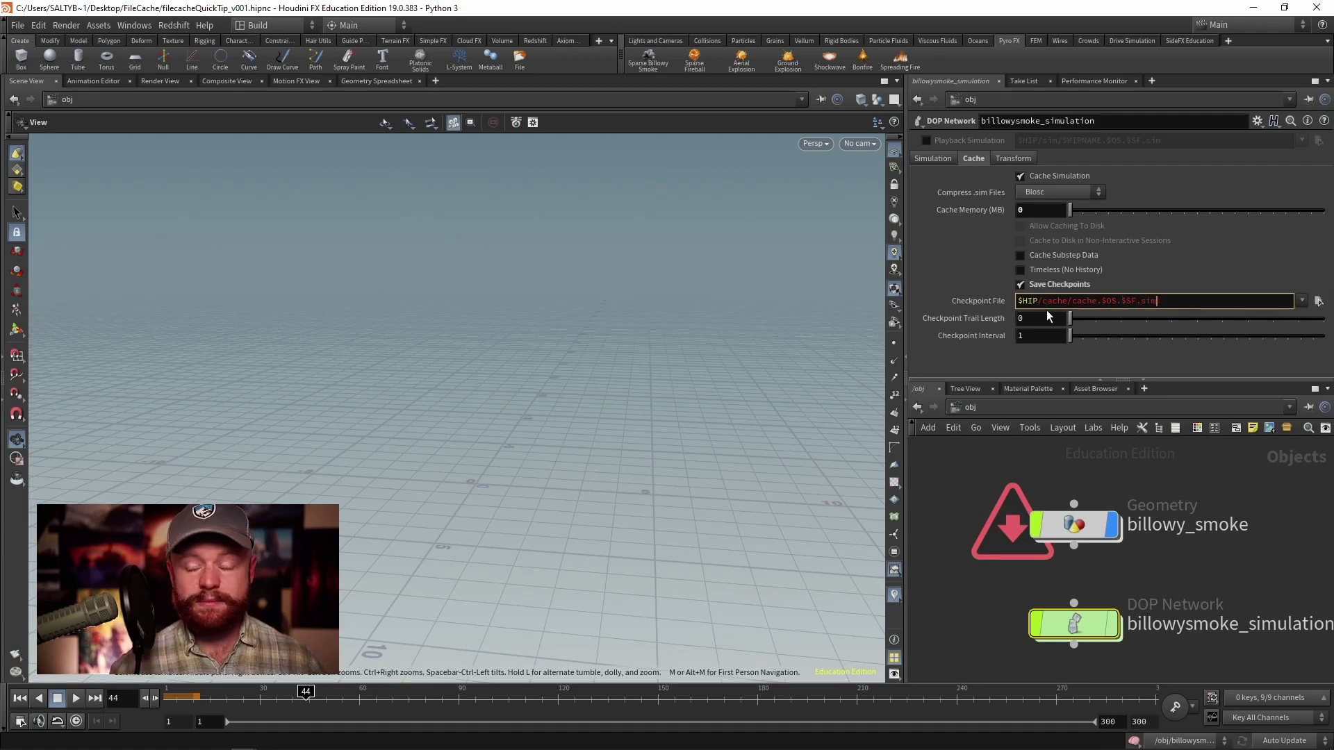
pyautogui.moveTo(1120, 303); pyautogui.dragTo(1133, 303)
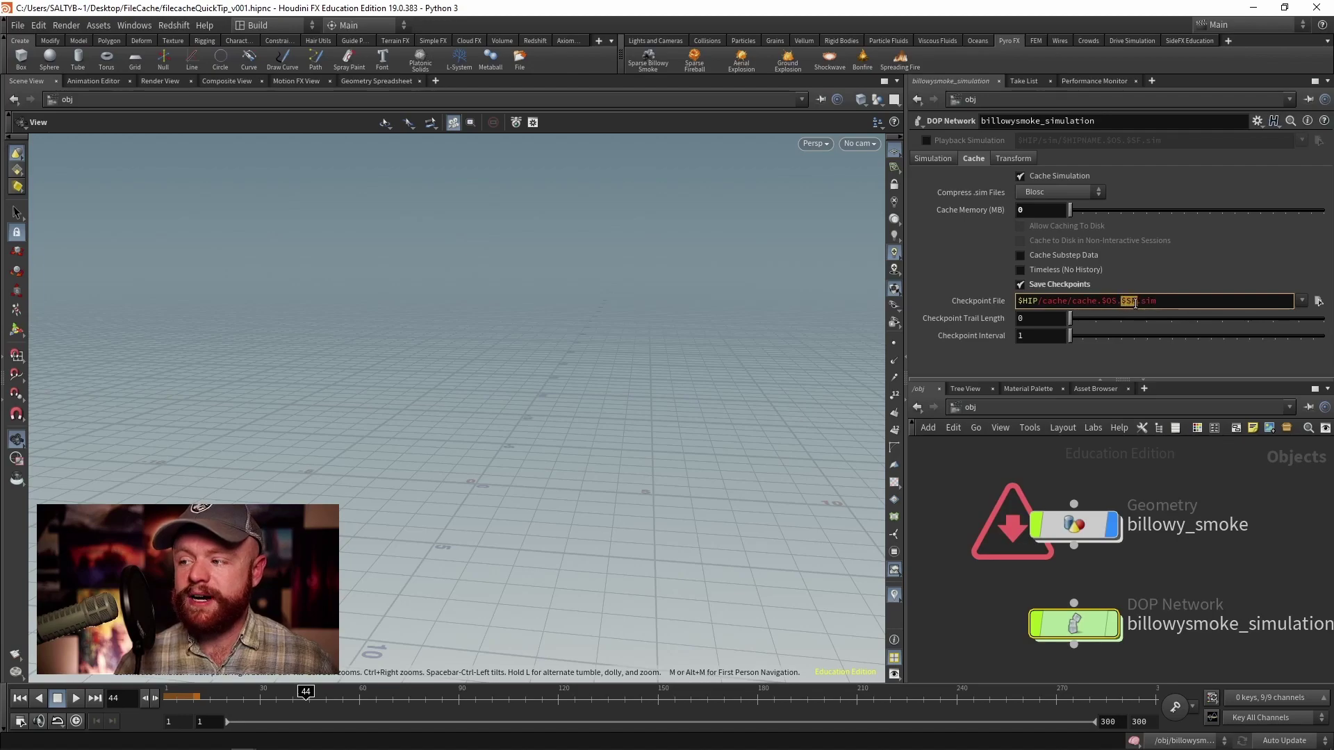
pyautogui.click(1165, 307)
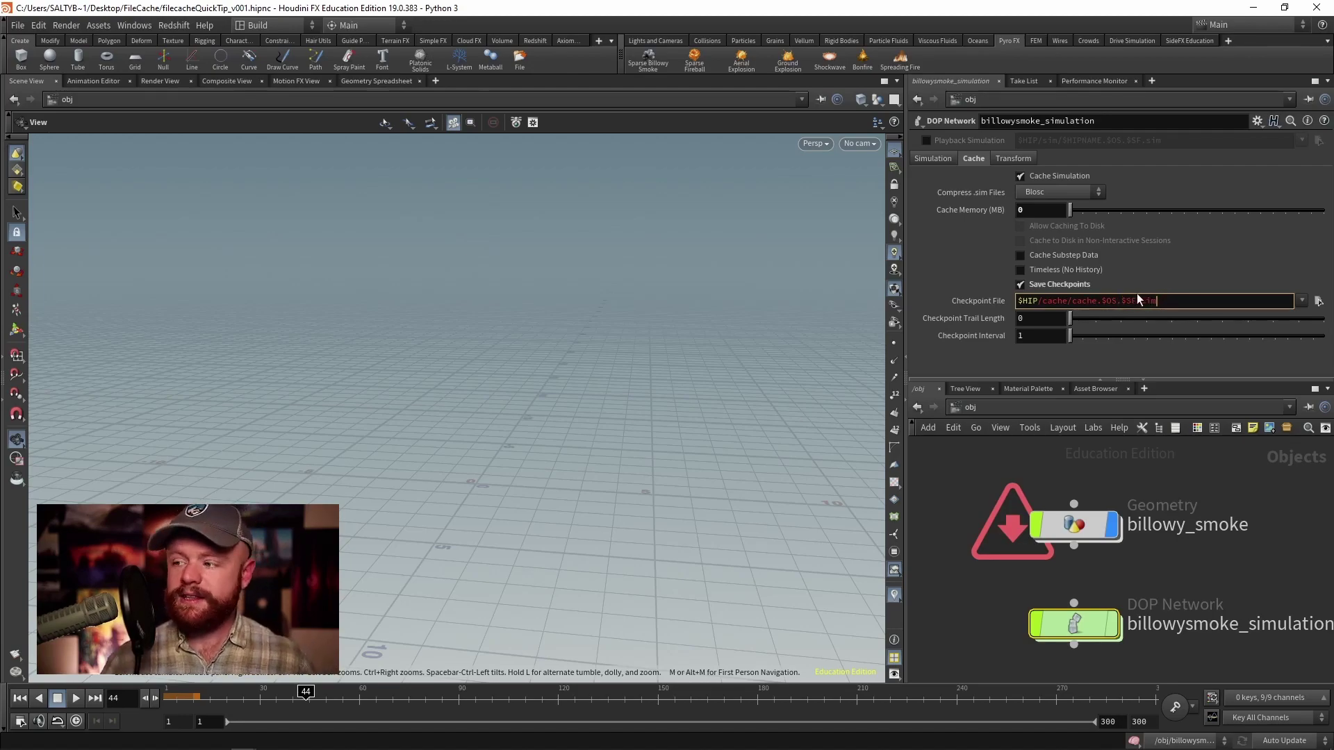
pyautogui.moveTo(1138, 300)
pyautogui.mouseDown()
pyautogui.moveTo(1122, 301)
pyautogui.moveTo(1135, 300)
pyautogui.mouseUp()
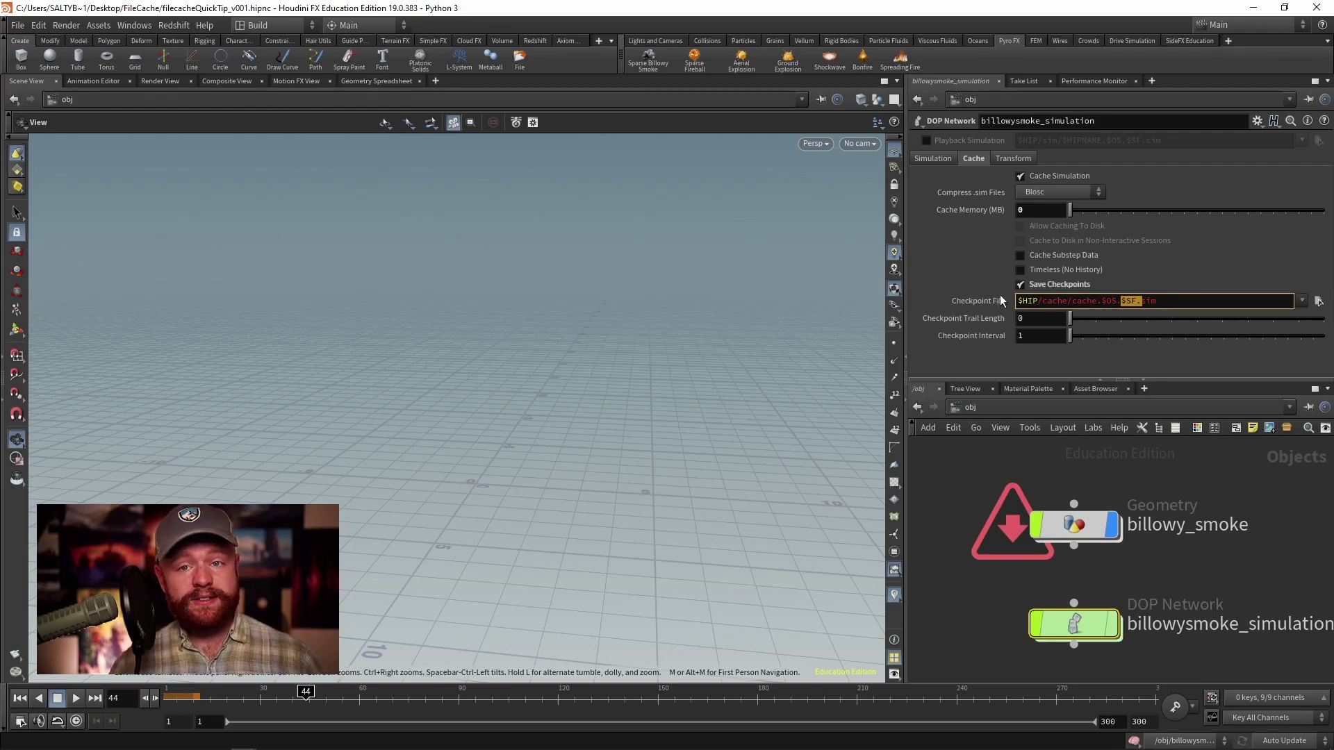
pyautogui.click(1021, 336)
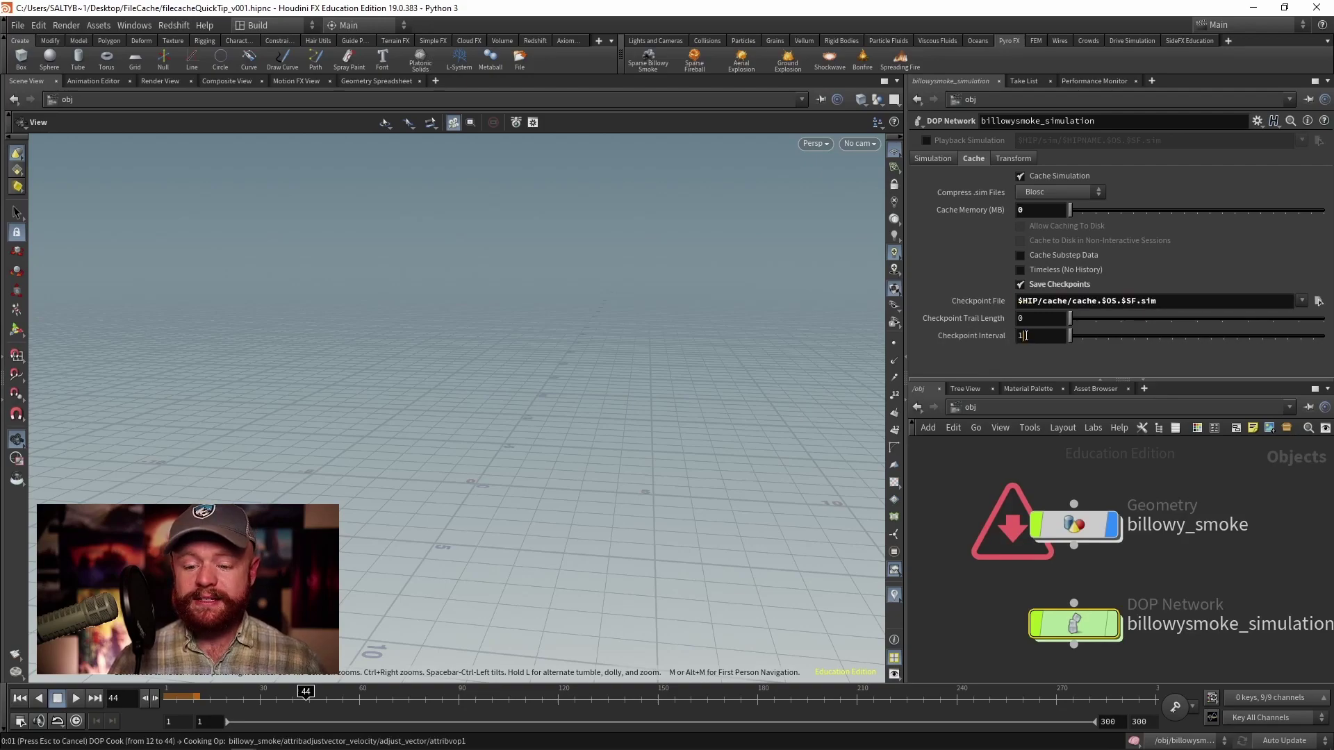
# Set the Checkpoint Interval to 60, then go inside billowy_smoke to reach Geo_Cache.
pyautogui.doubleClick(1029, 338)
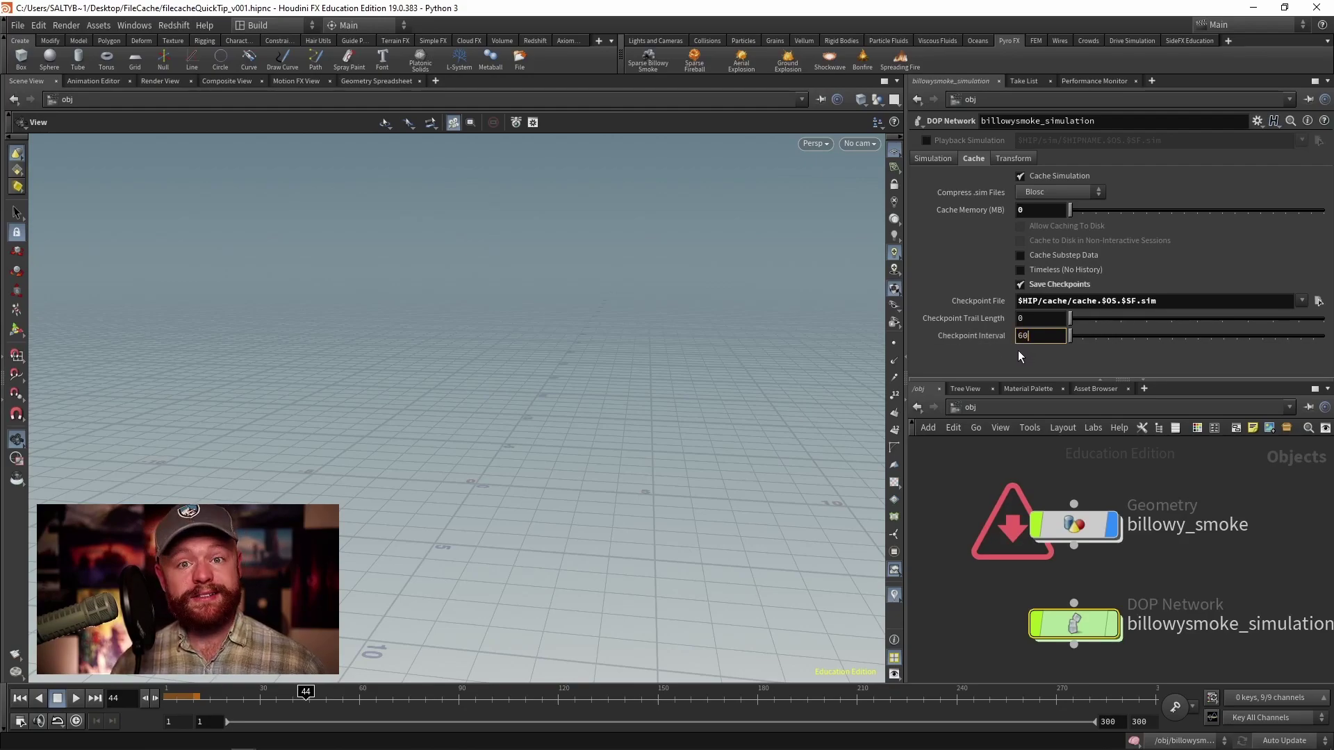
pyautogui.press('Return')
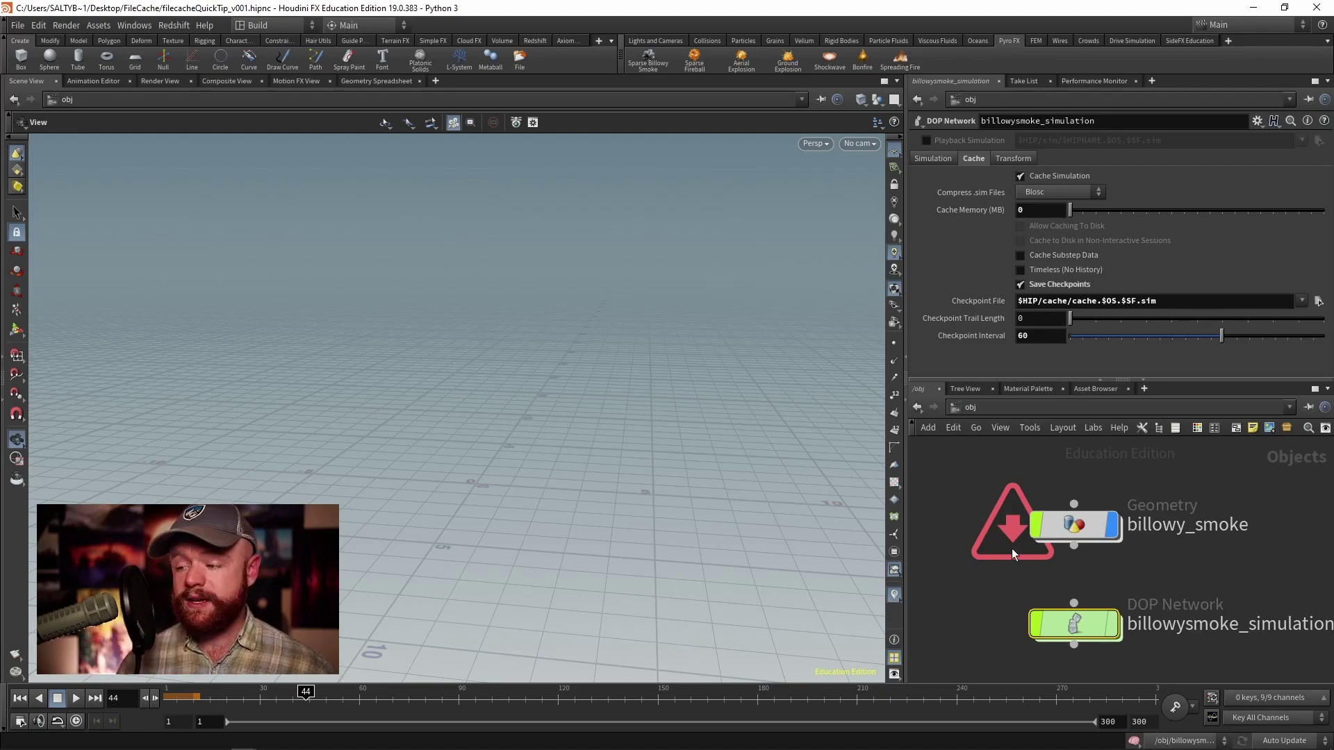
pyautogui.click(1060, 526)
pyautogui.doubleClick(1060, 527)
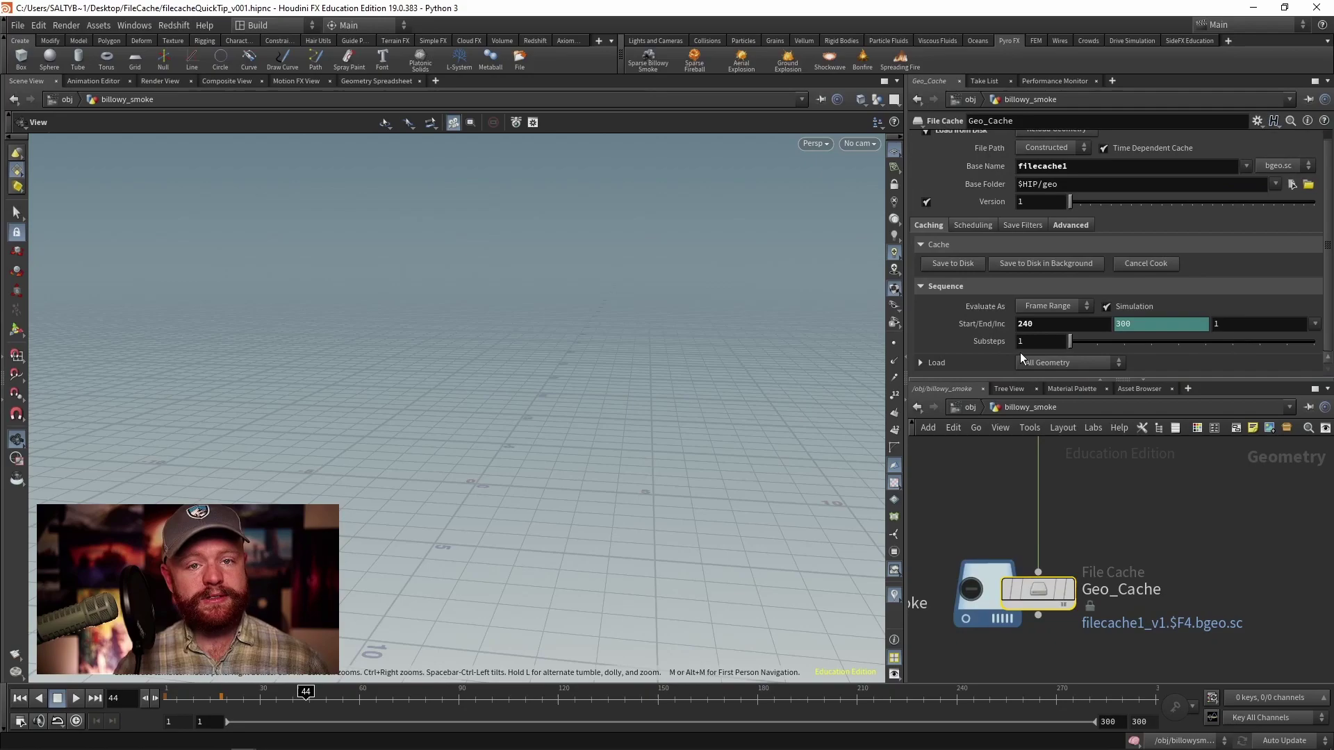
# Review the six checkpoint .sim files in the FileCache cache folder, then minimize Explorer.
pyautogui.keyDown('ctrl'); pyautogui.middleClick(994, 326); pyautogui.keyUp('ctrl')
pyautogui.hotkey('alt', 'Tab')
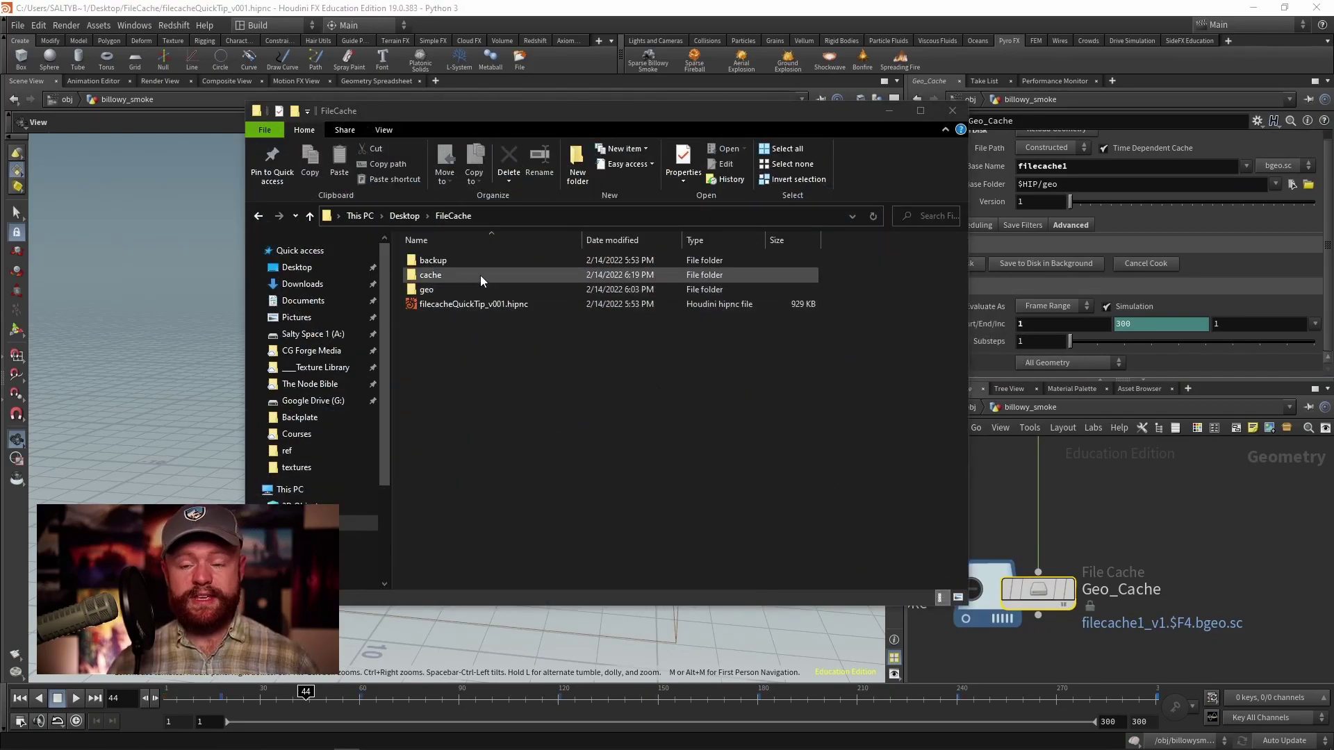
pyautogui.doubleClick(452, 275)
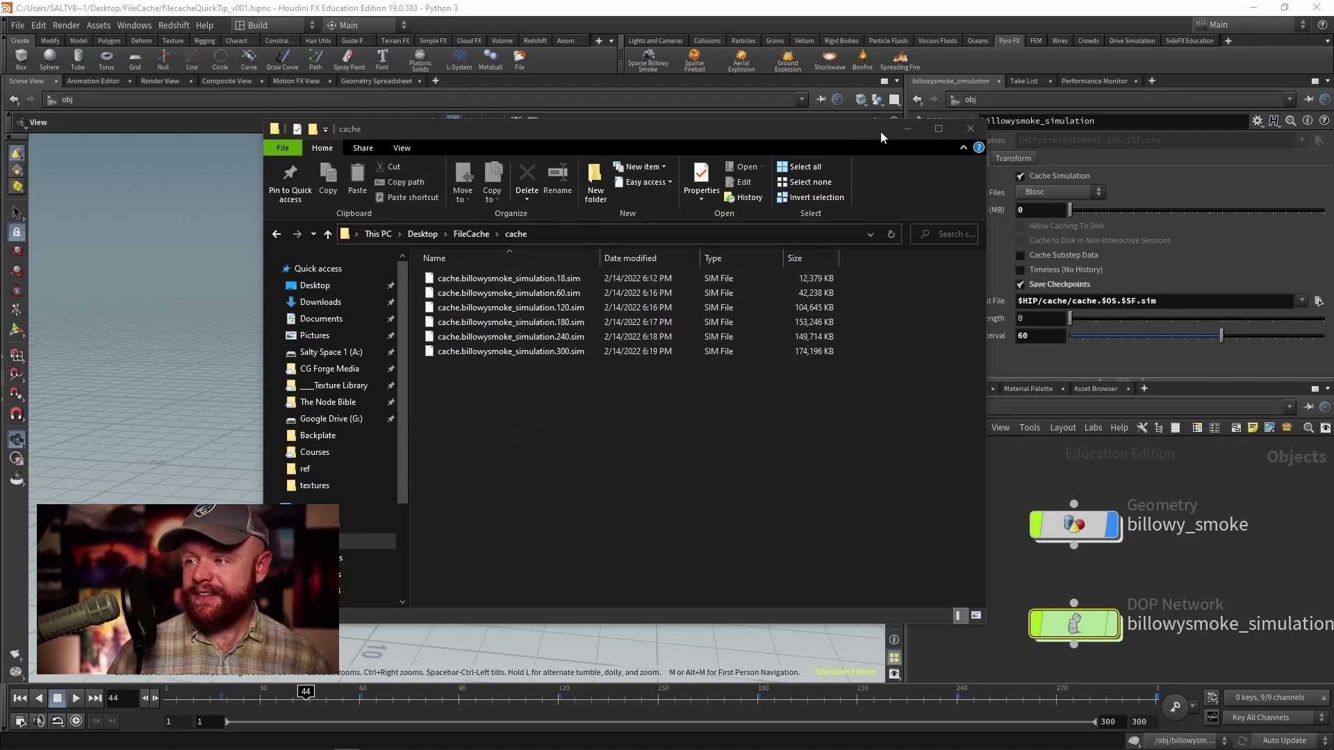
pyautogui.click(906, 132)
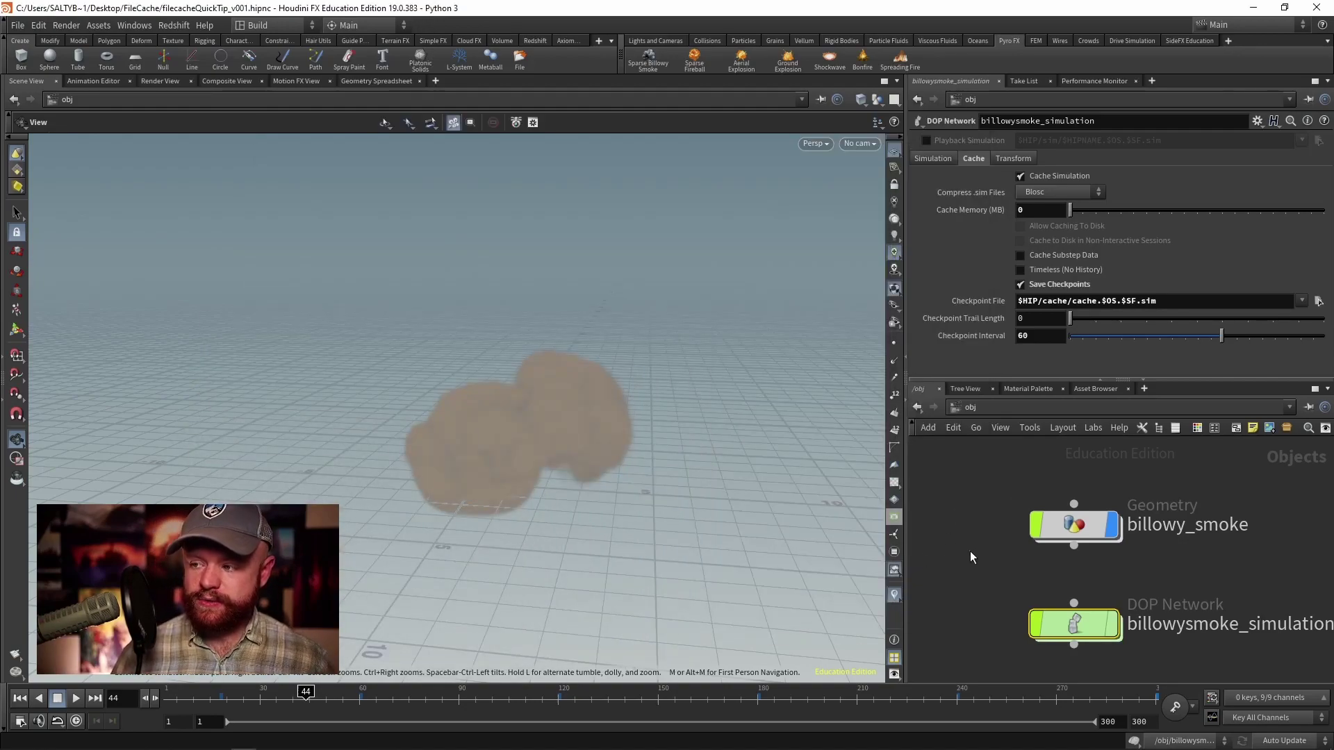
# Deselect all nodes and dive into billowy_smoke to show the Geo_Cache parameters.
pyautogui.click(1065, 564)
pyautogui.doubleClick(1061, 532)
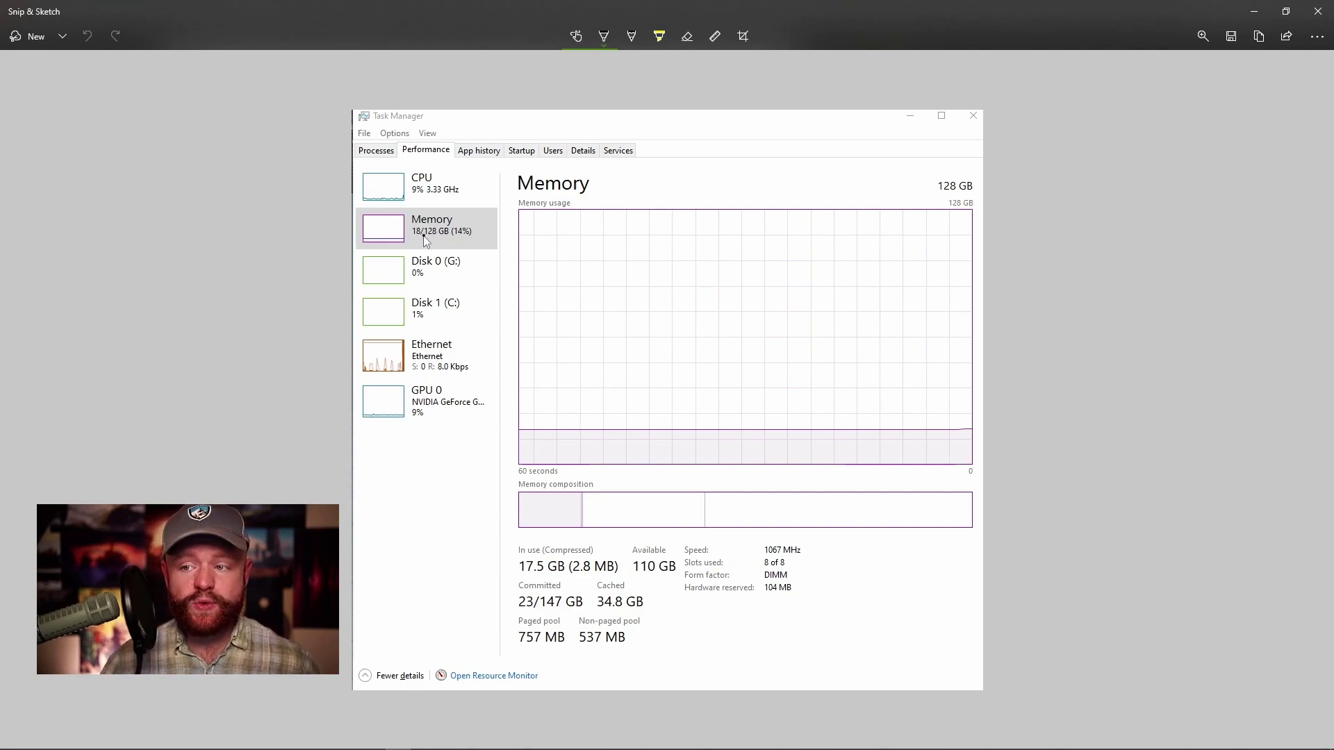
# Ink a mark under the 18/128 GB memory reading and trace the usage graph line.
pyautogui.moveTo(453, 237); pyautogui.dragTo(430, 243)
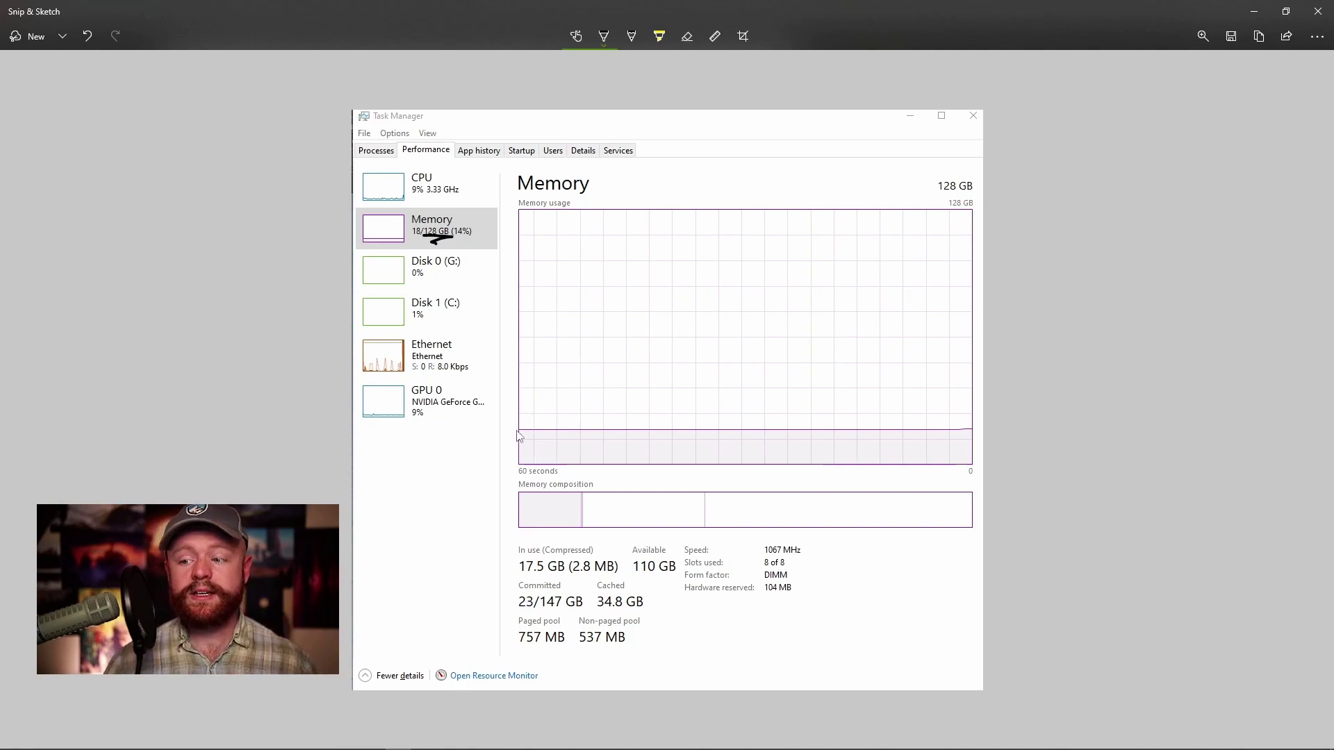
pyautogui.moveTo(522, 430); pyautogui.dragTo(945, 215)
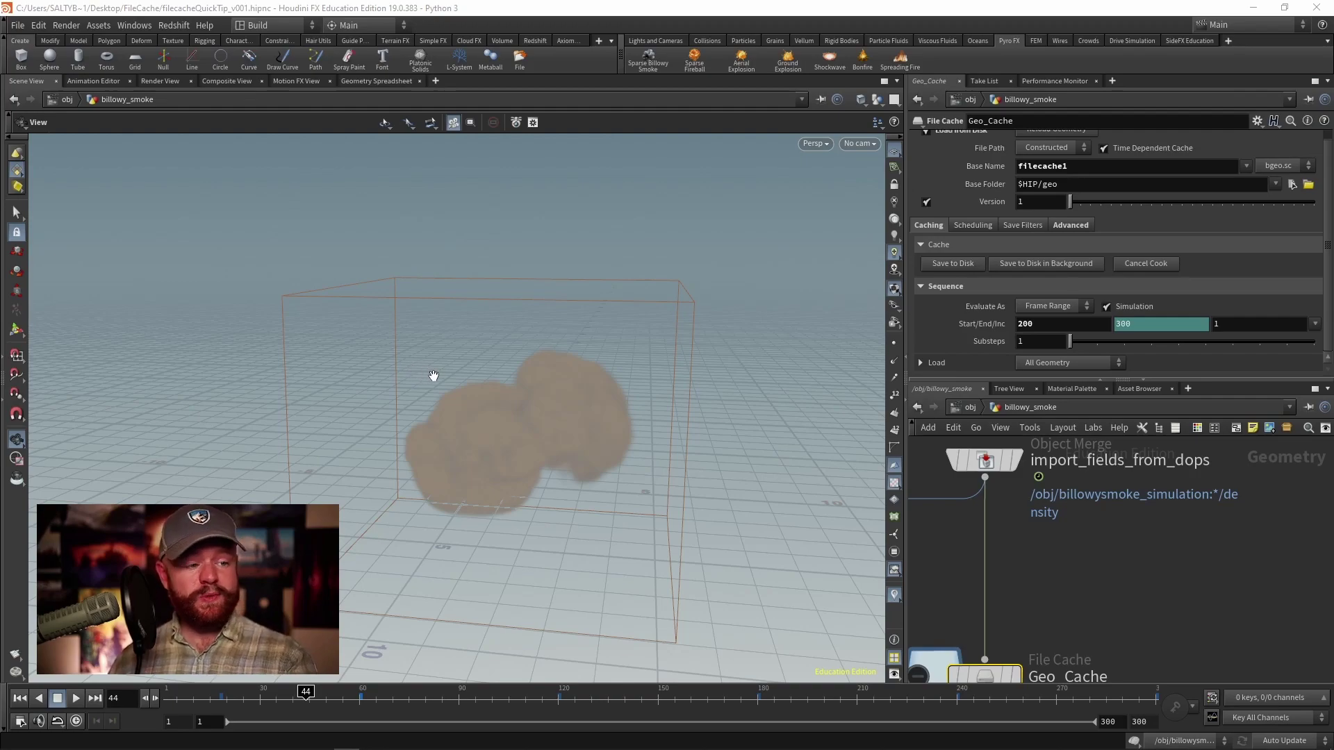
pyautogui.moveTo(1044, 502); pyautogui.dragTo(1086, 507, button='middle')
pyautogui.moveTo(1040, 464)
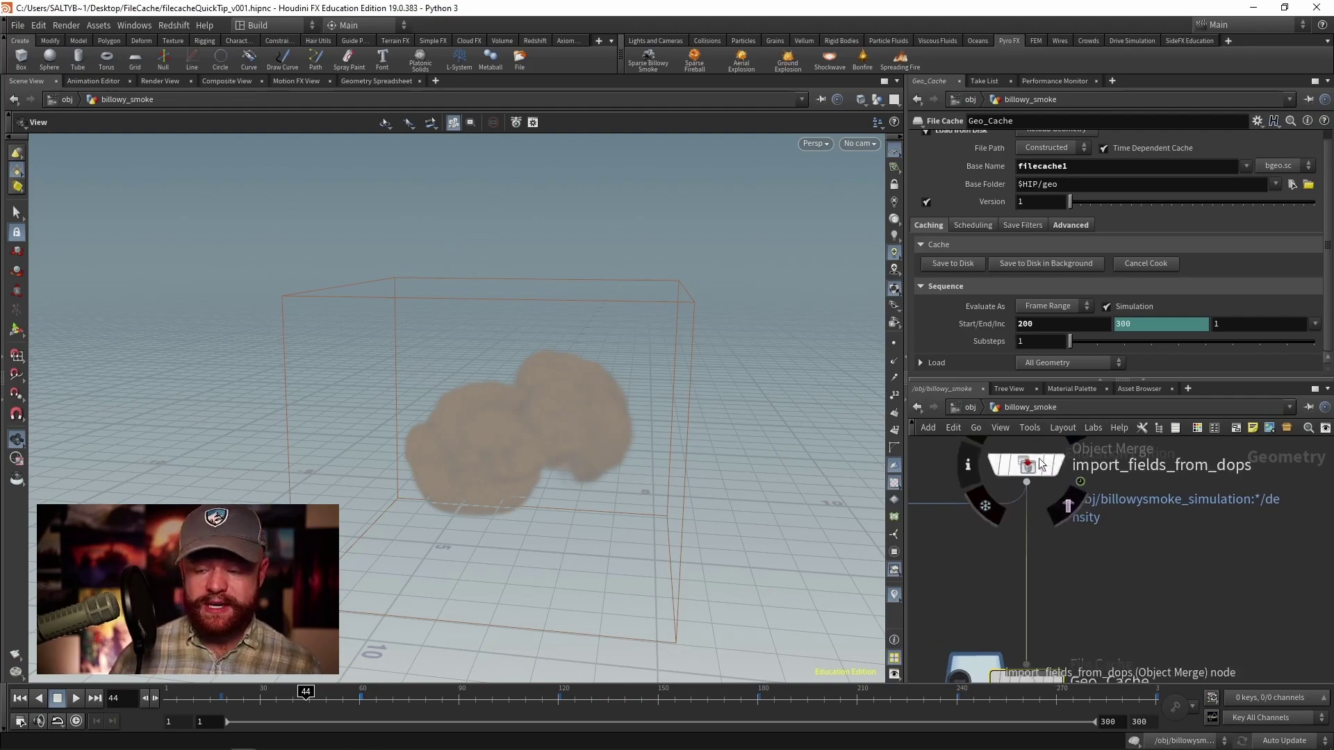
pyautogui.middleClick(1032, 464)
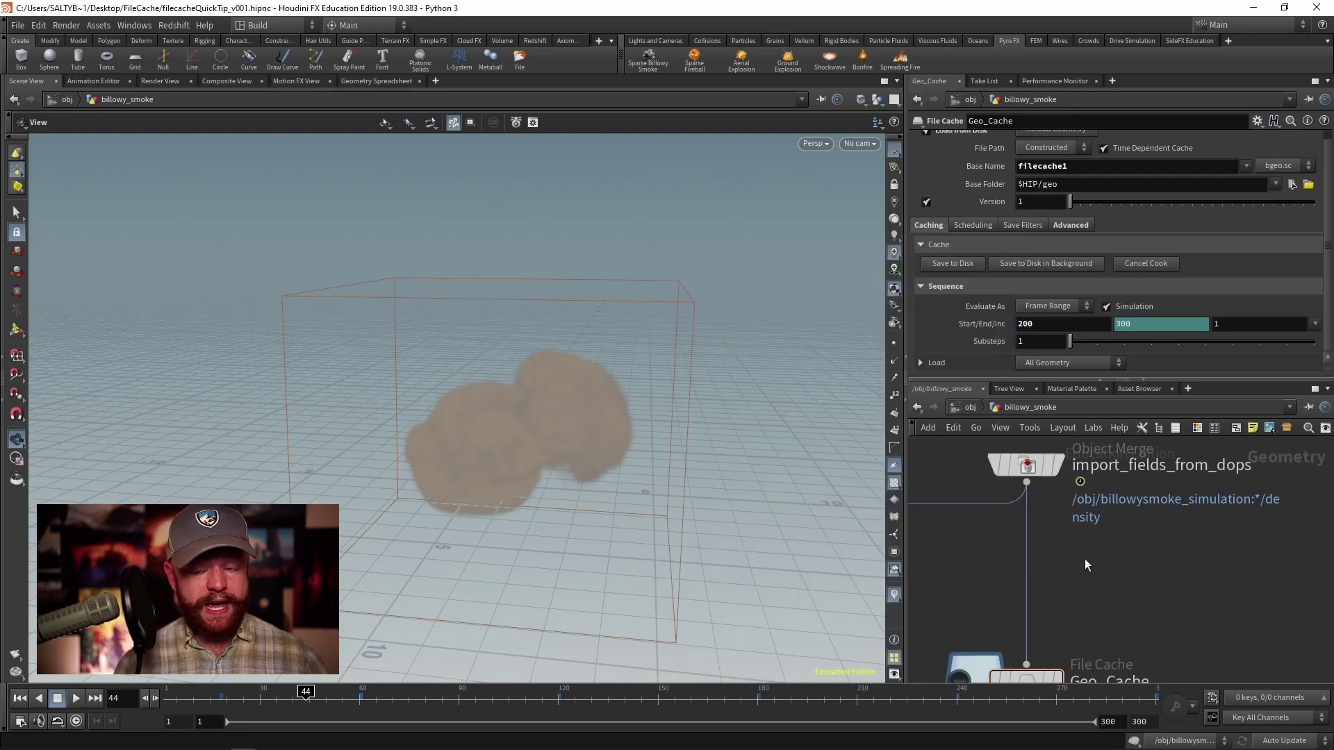
pyautogui.press('Tab')
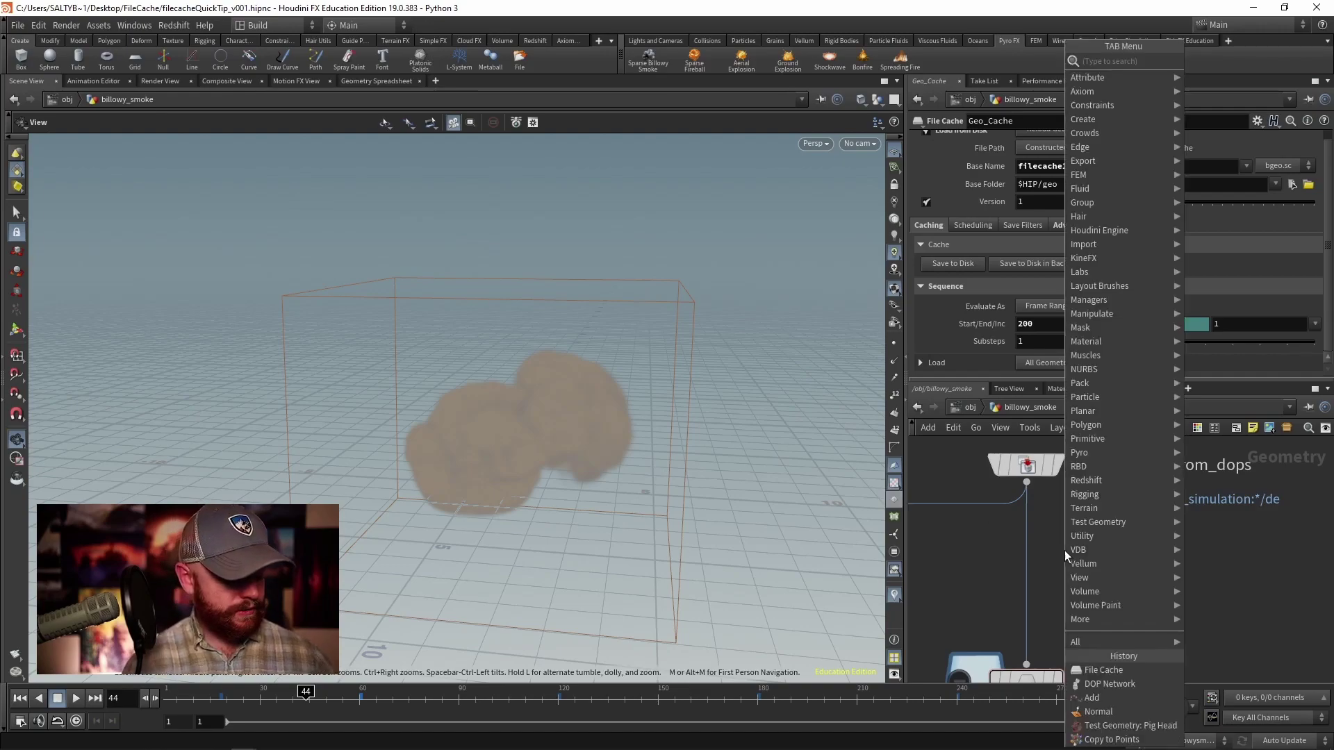
pyautogui.press('Return')
pyautogui.click(1064, 550)
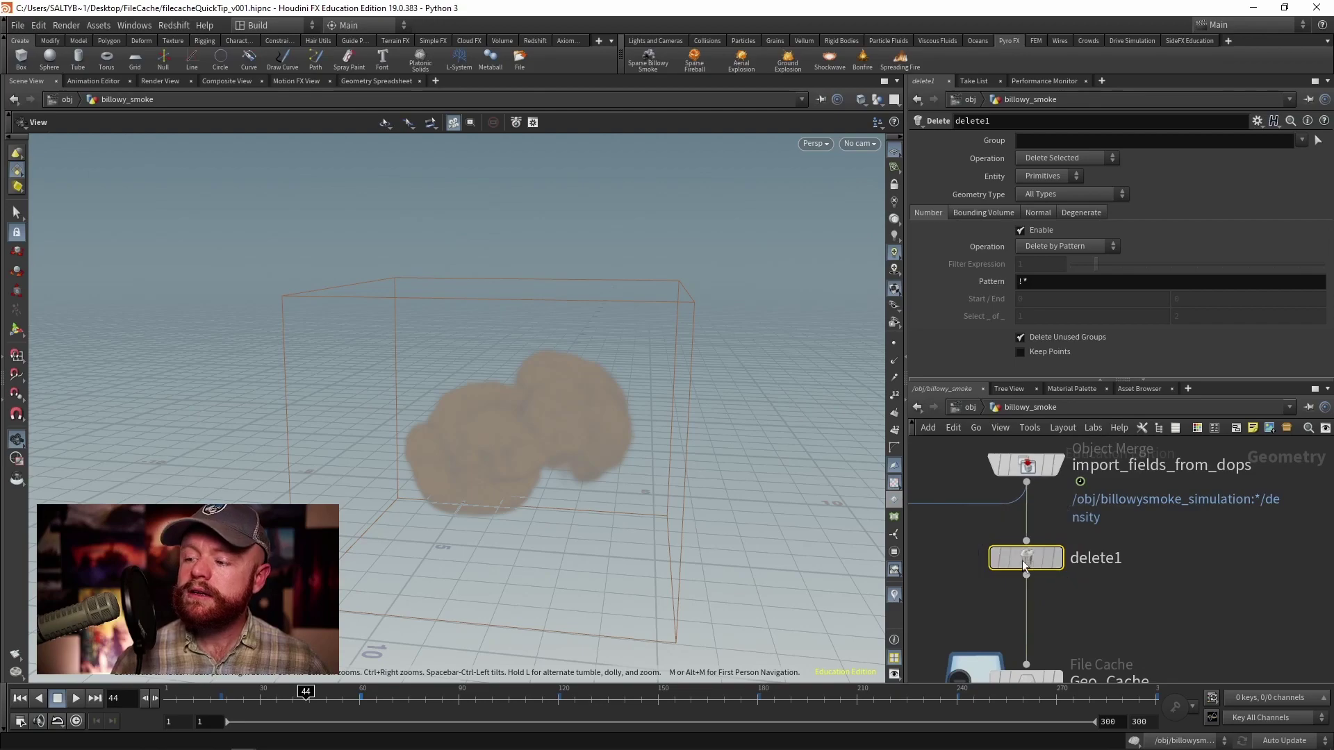
pyautogui.click(1291, 140)
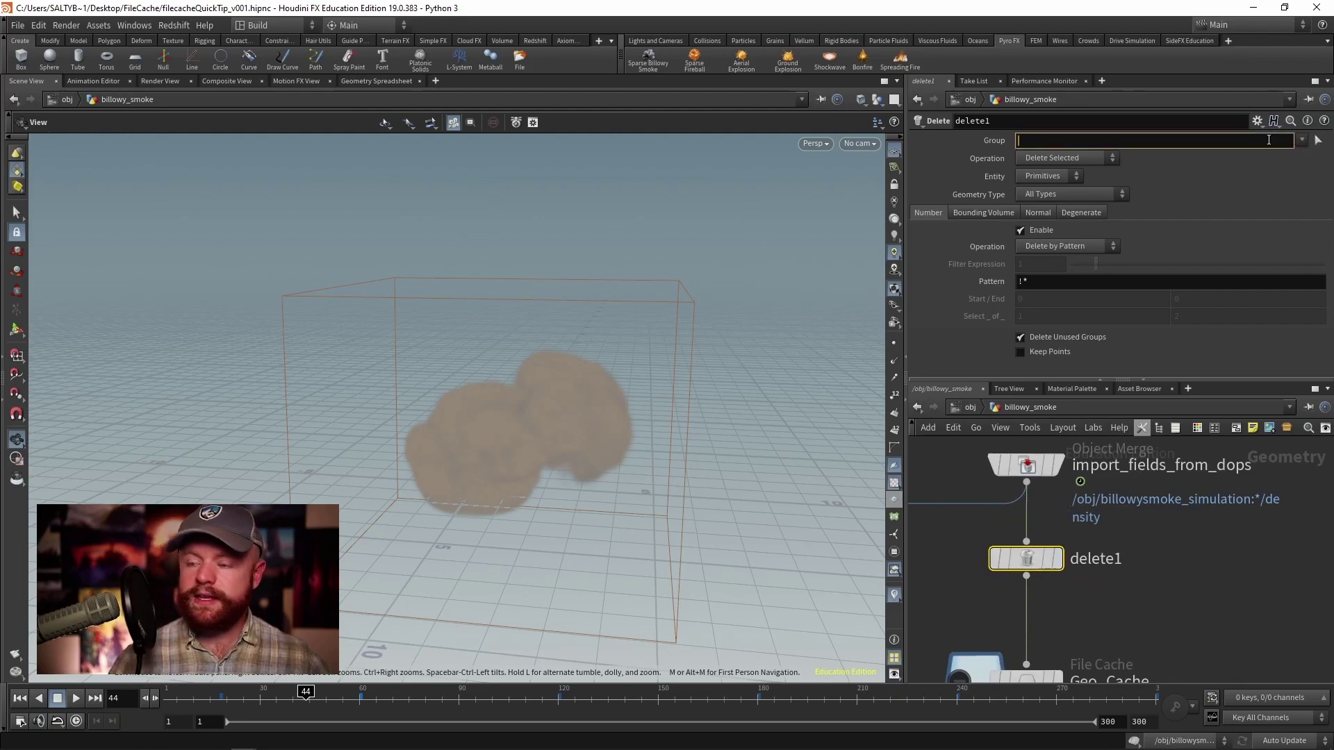
pyautogui.write('*vel*')
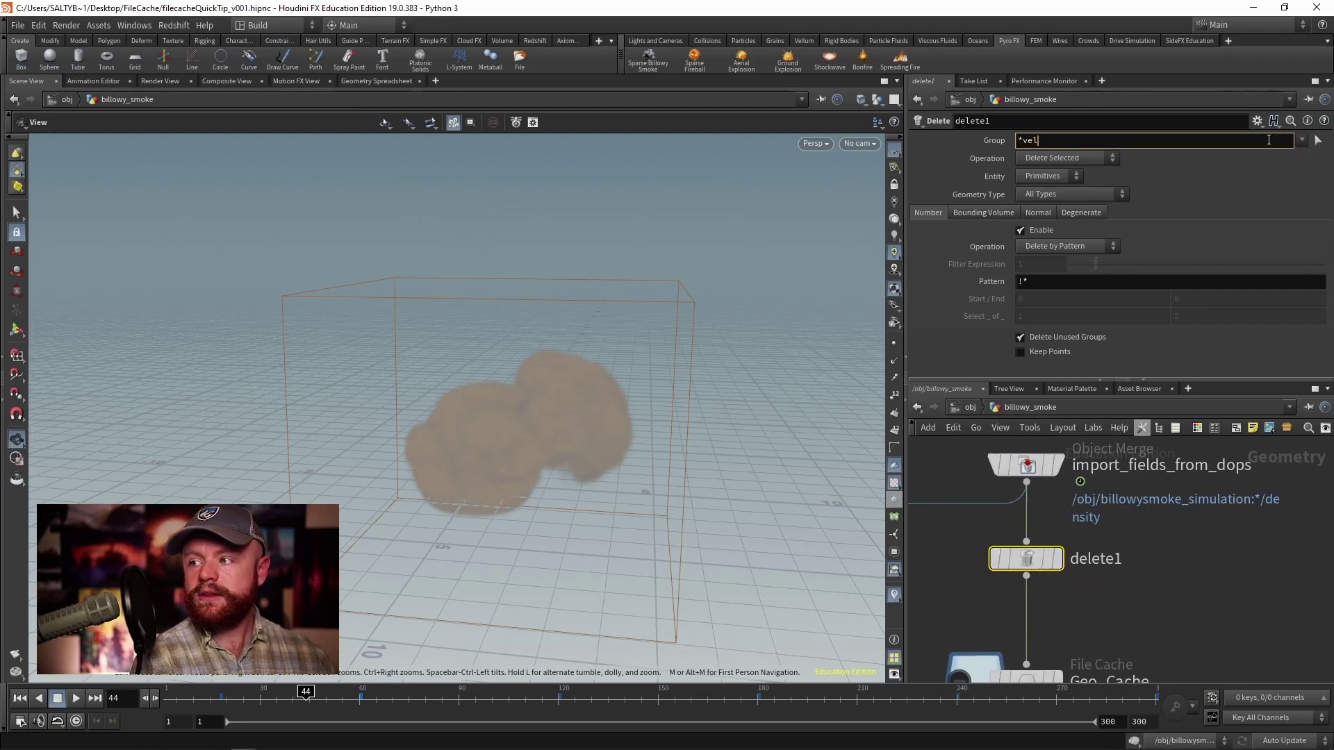
pyautogui.press('Return')
pyautogui.middleClick(1027, 561)
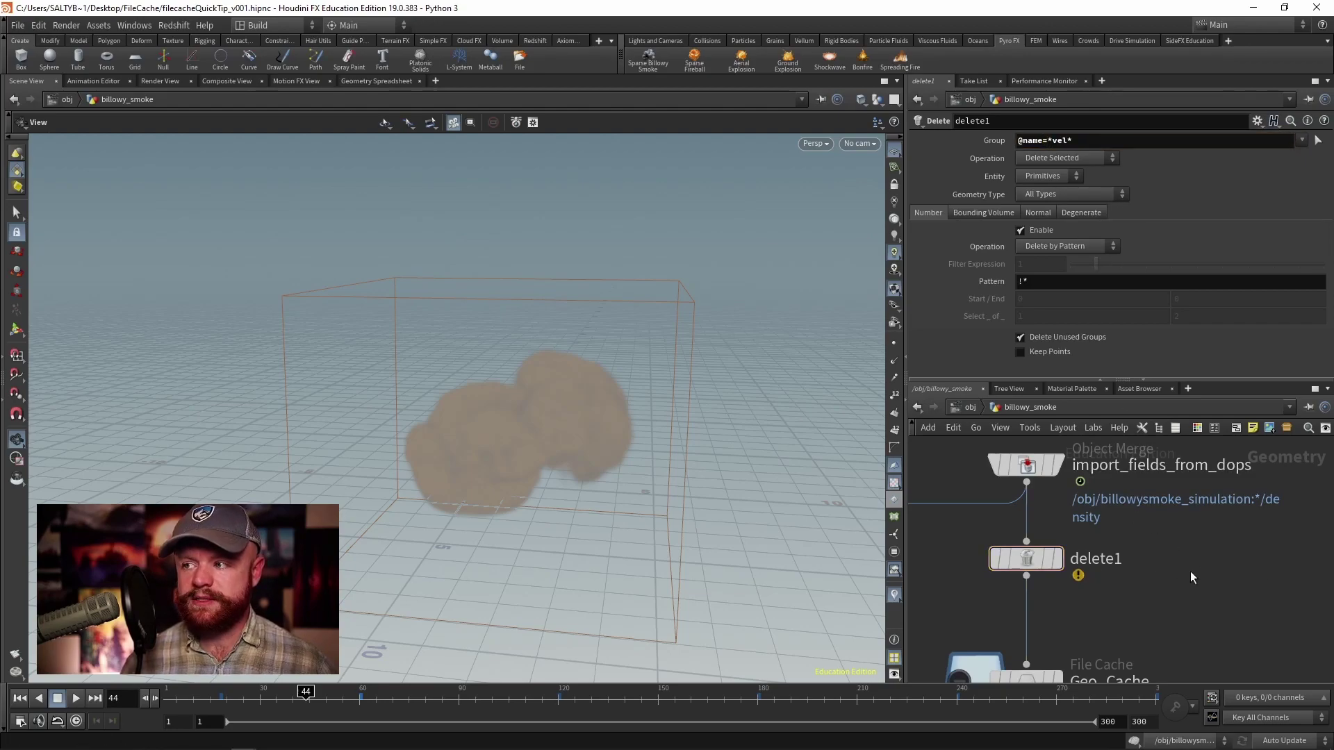
pyautogui.middleClick(1049, 569)
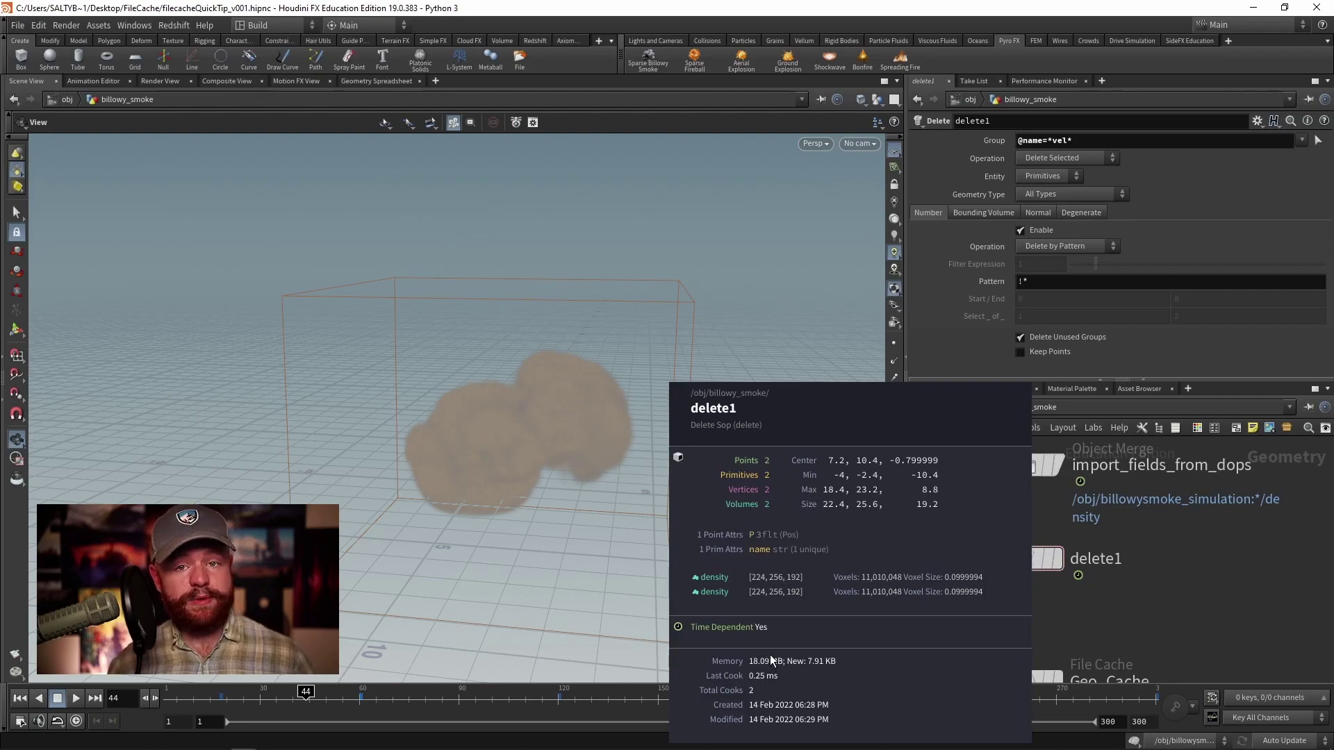
pyautogui.press('Tab')
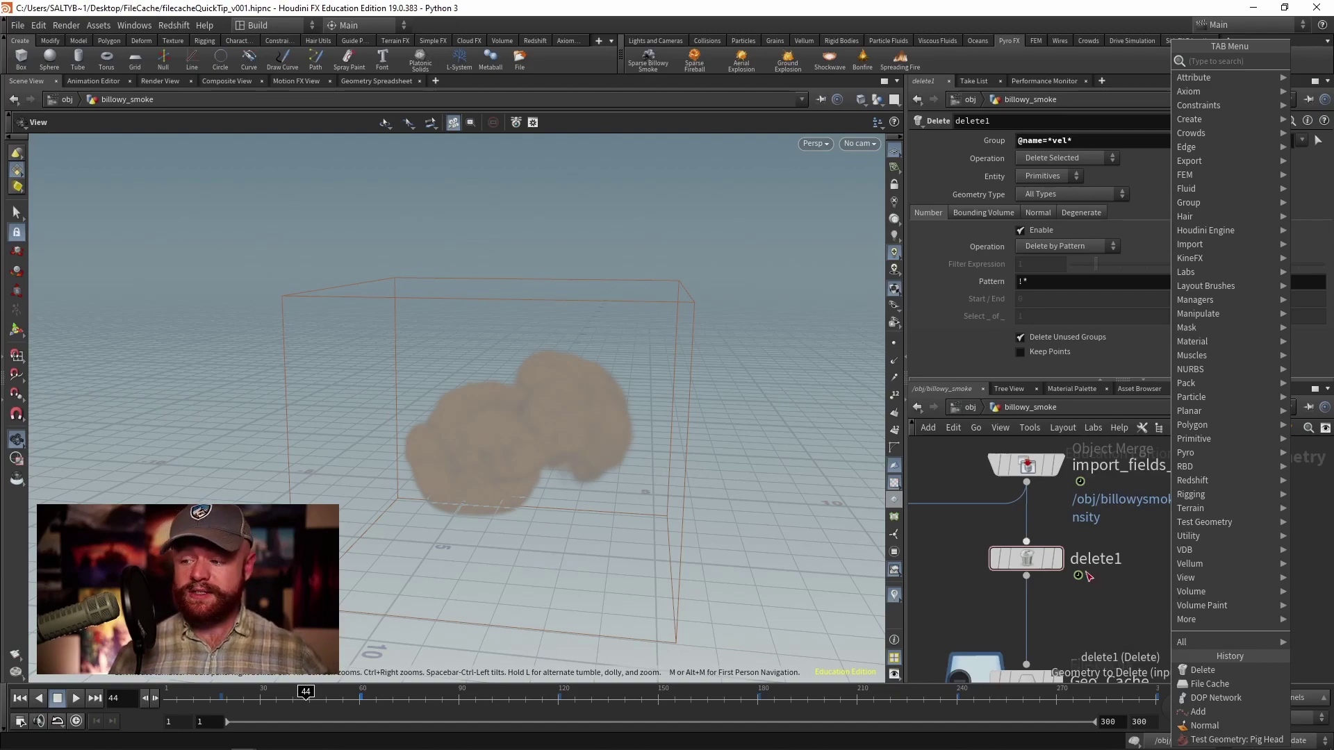
pyautogui.click(1057, 598)
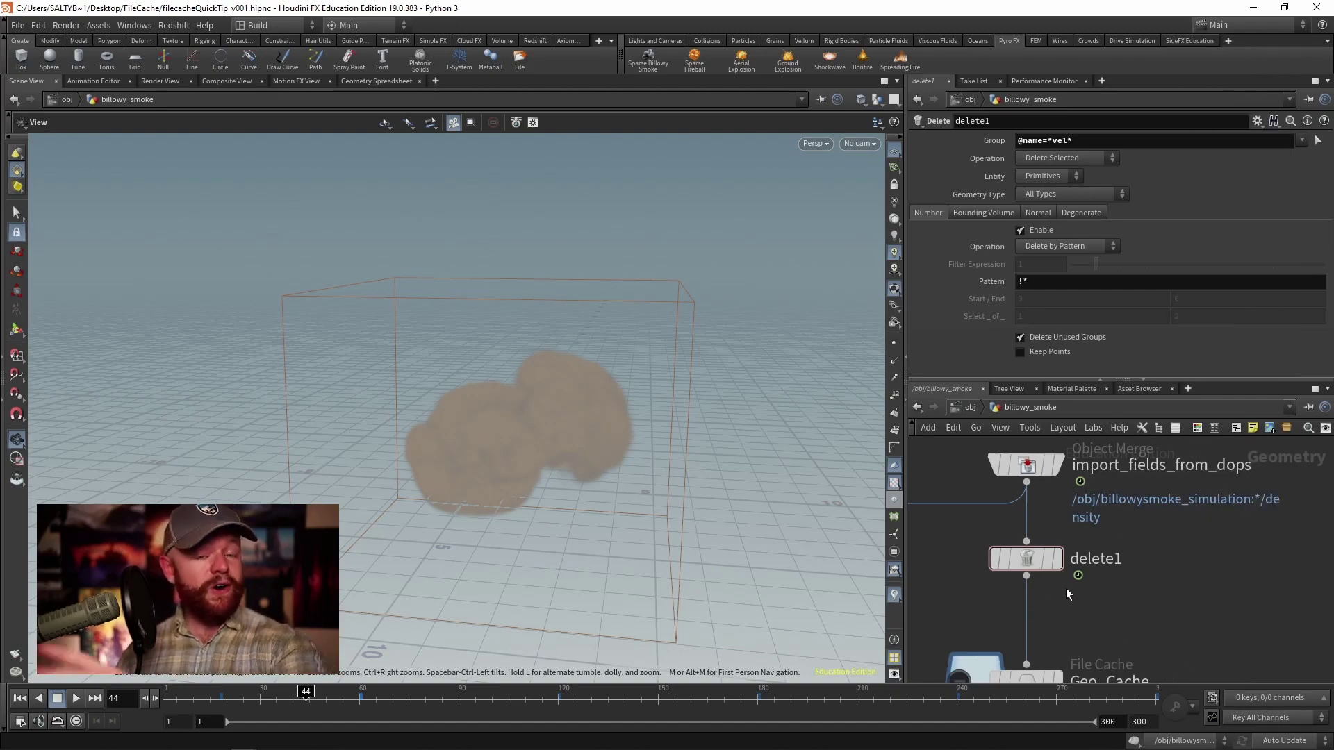